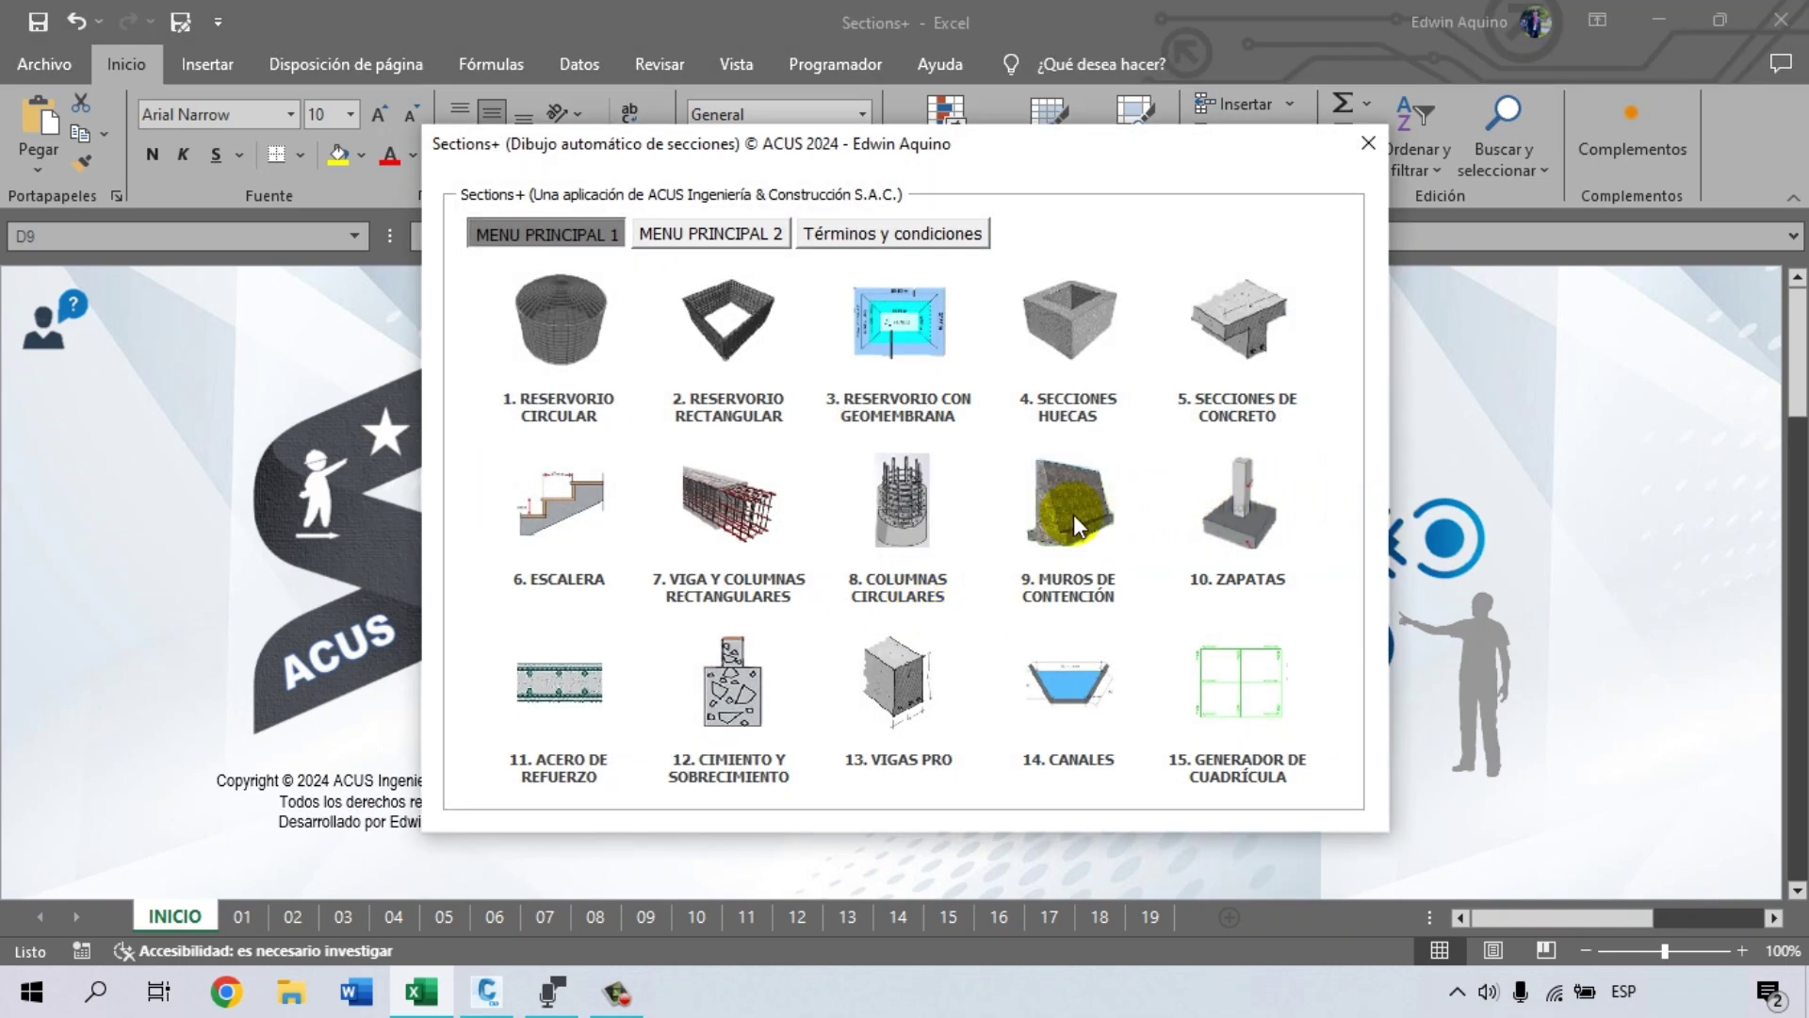
# - Open Sections+ sheet 09, '9. Muros de contención', showing the retaining wall section with 9.600 m³ concrete
pyautogui.click(1078, 511)
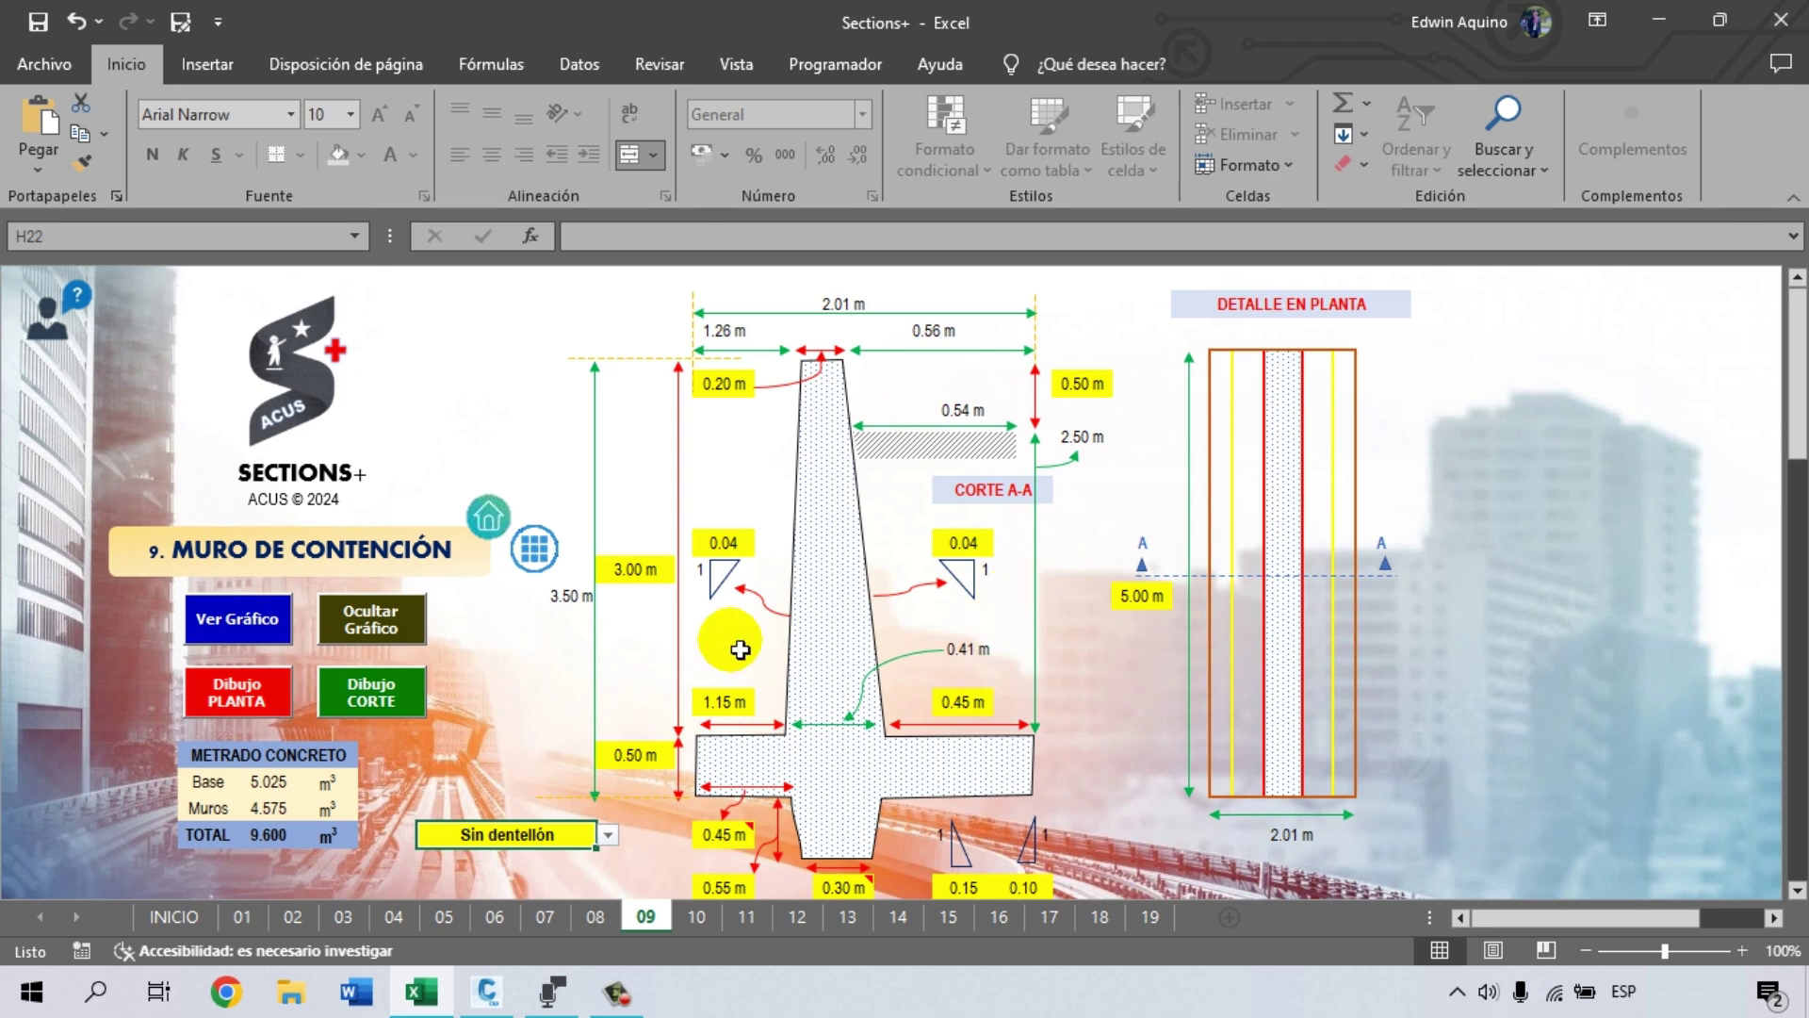
pyautogui.click(750, 553)
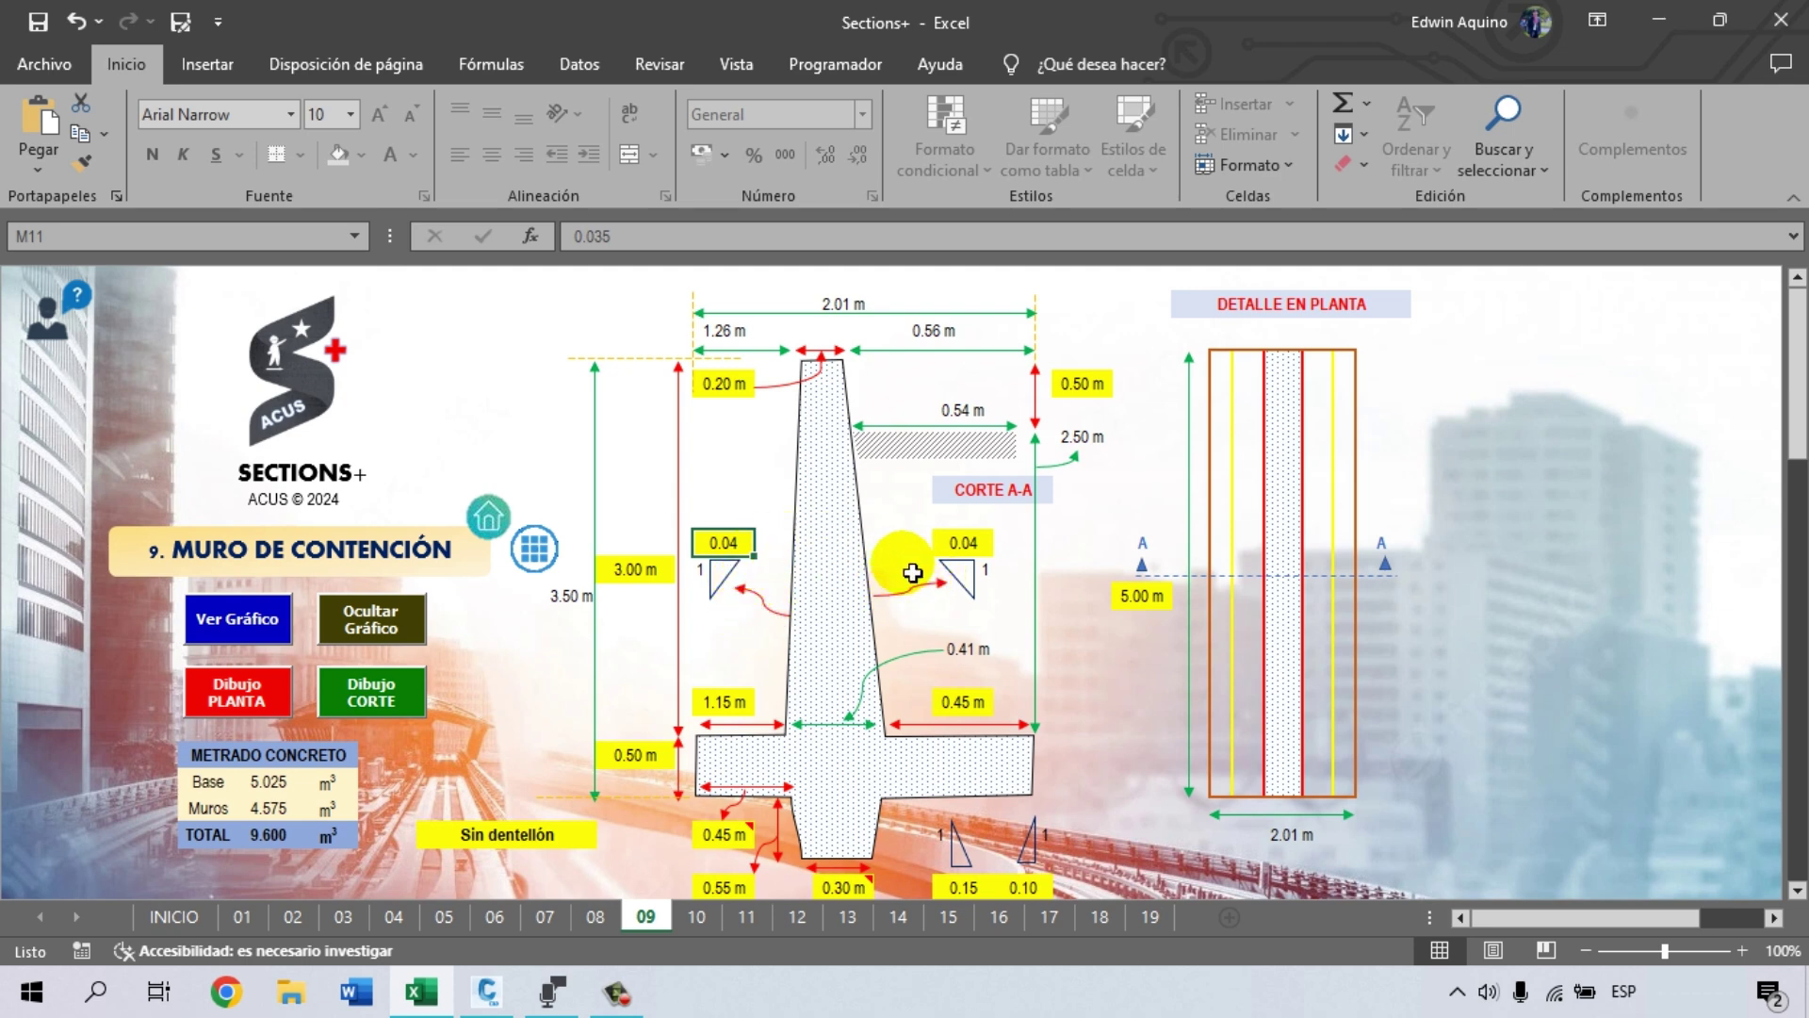
pyautogui.click(670, 576)
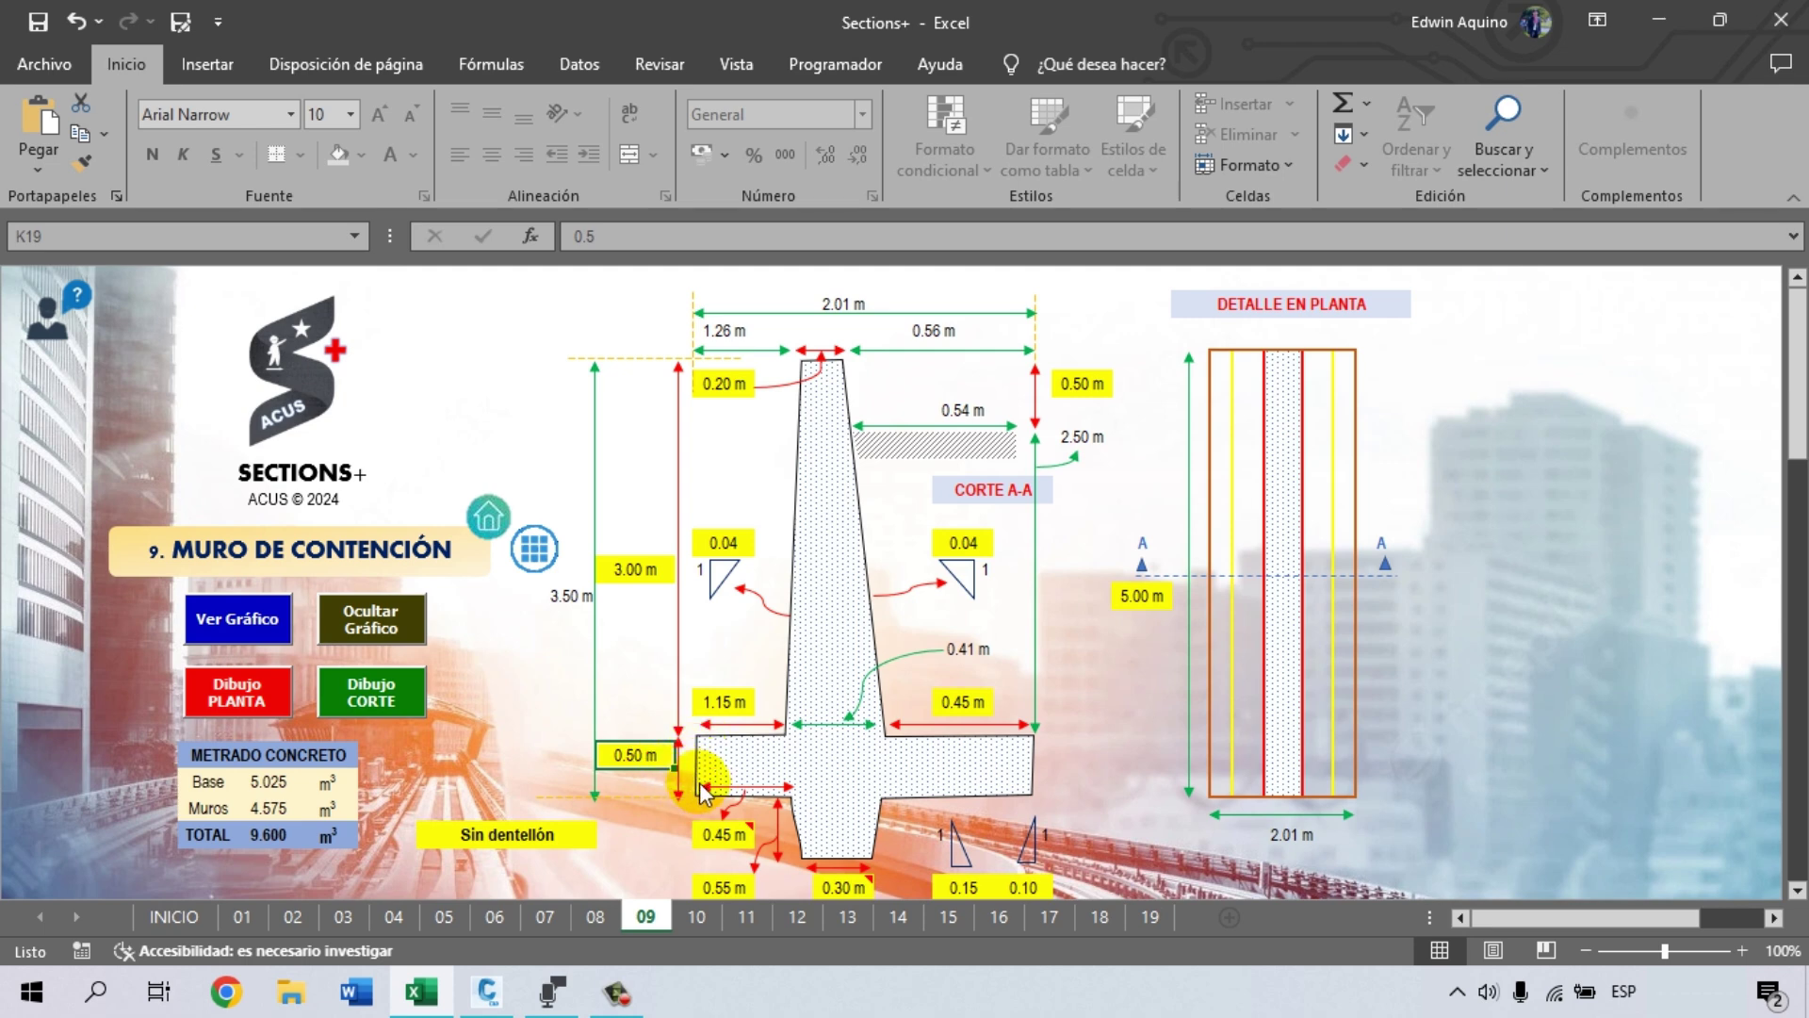
pyautogui.scroll(-1, 740, 769)
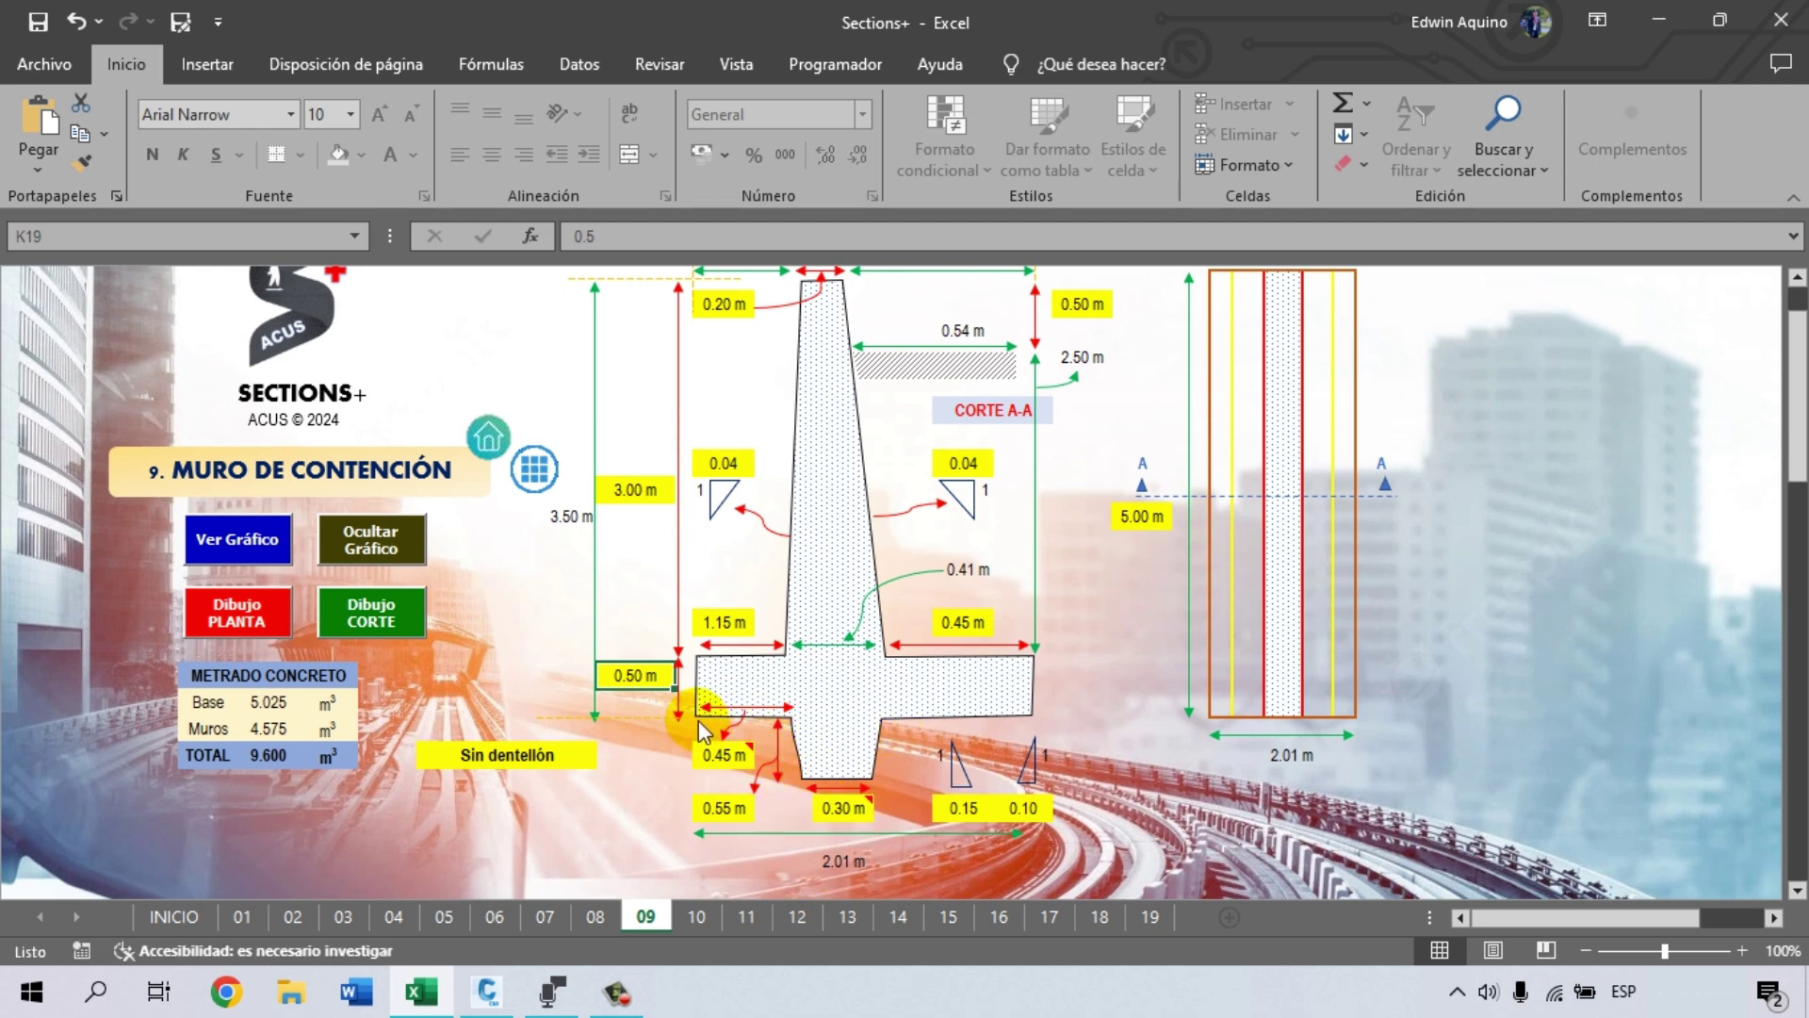
pyautogui.click(728, 755)
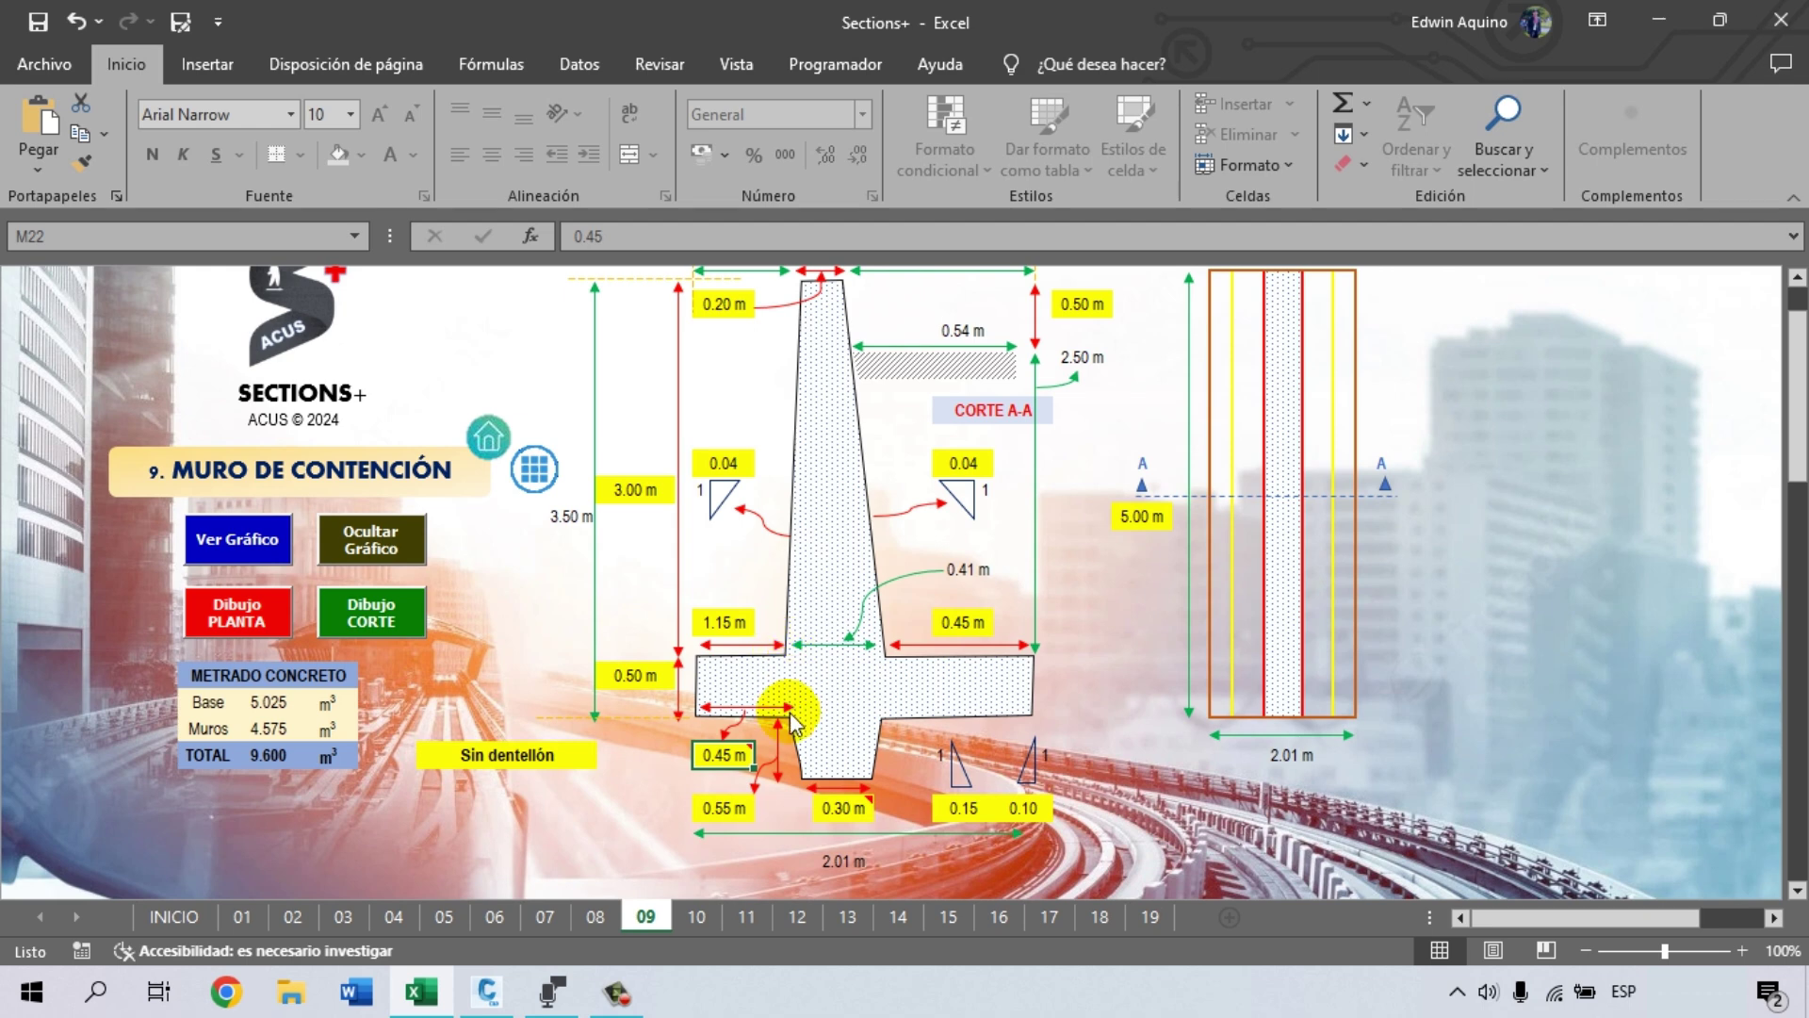
pyautogui.moveTo(722, 755)
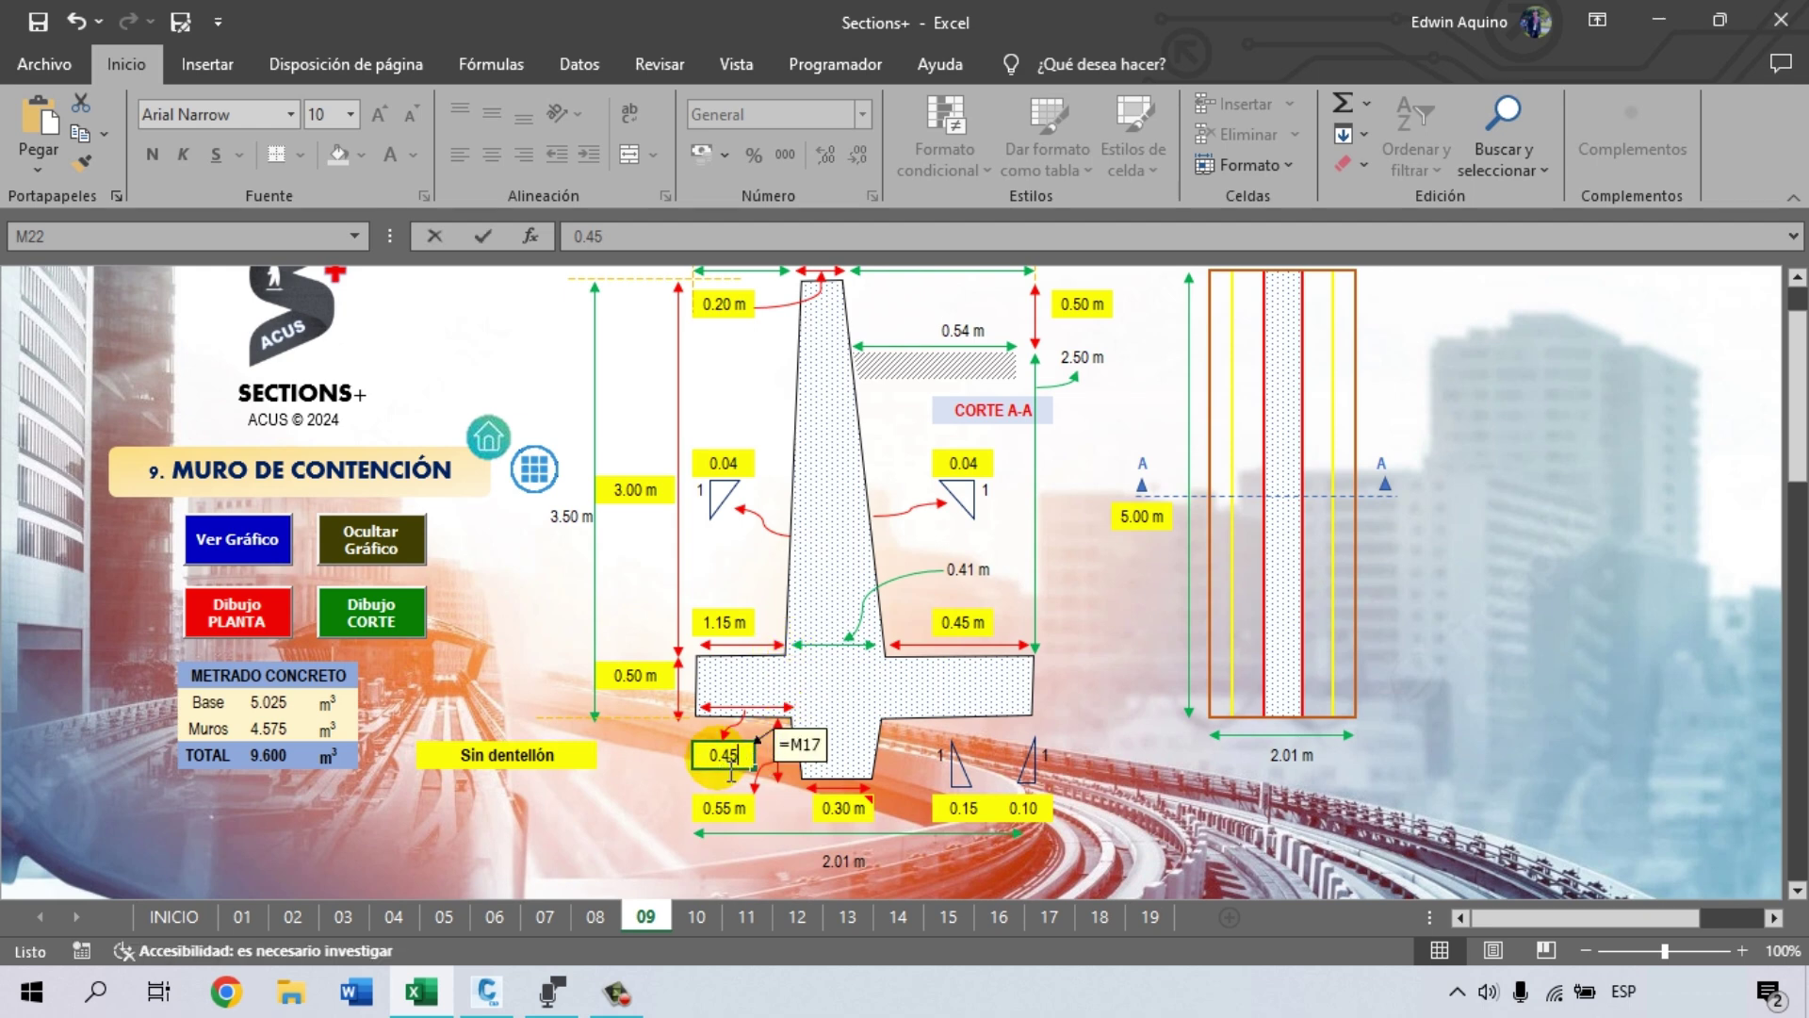
pyautogui.write('=m17')
pyautogui.press('Return')
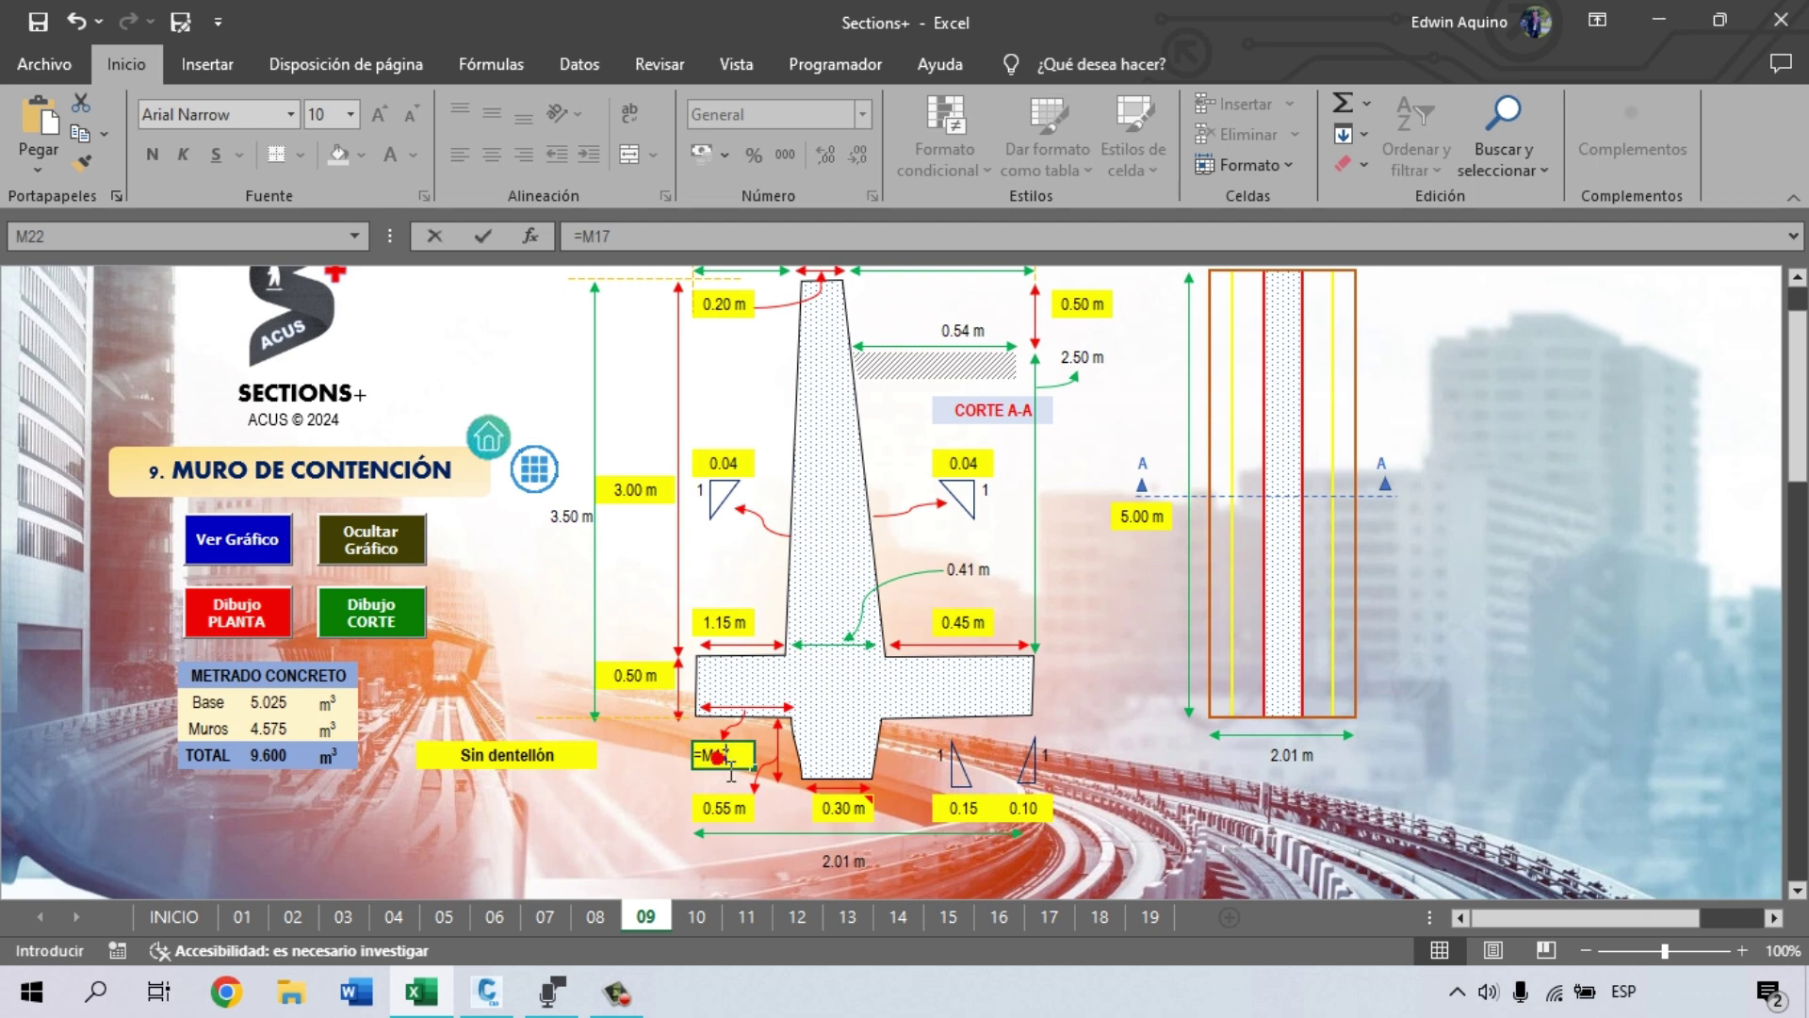
pyautogui.press('Return')
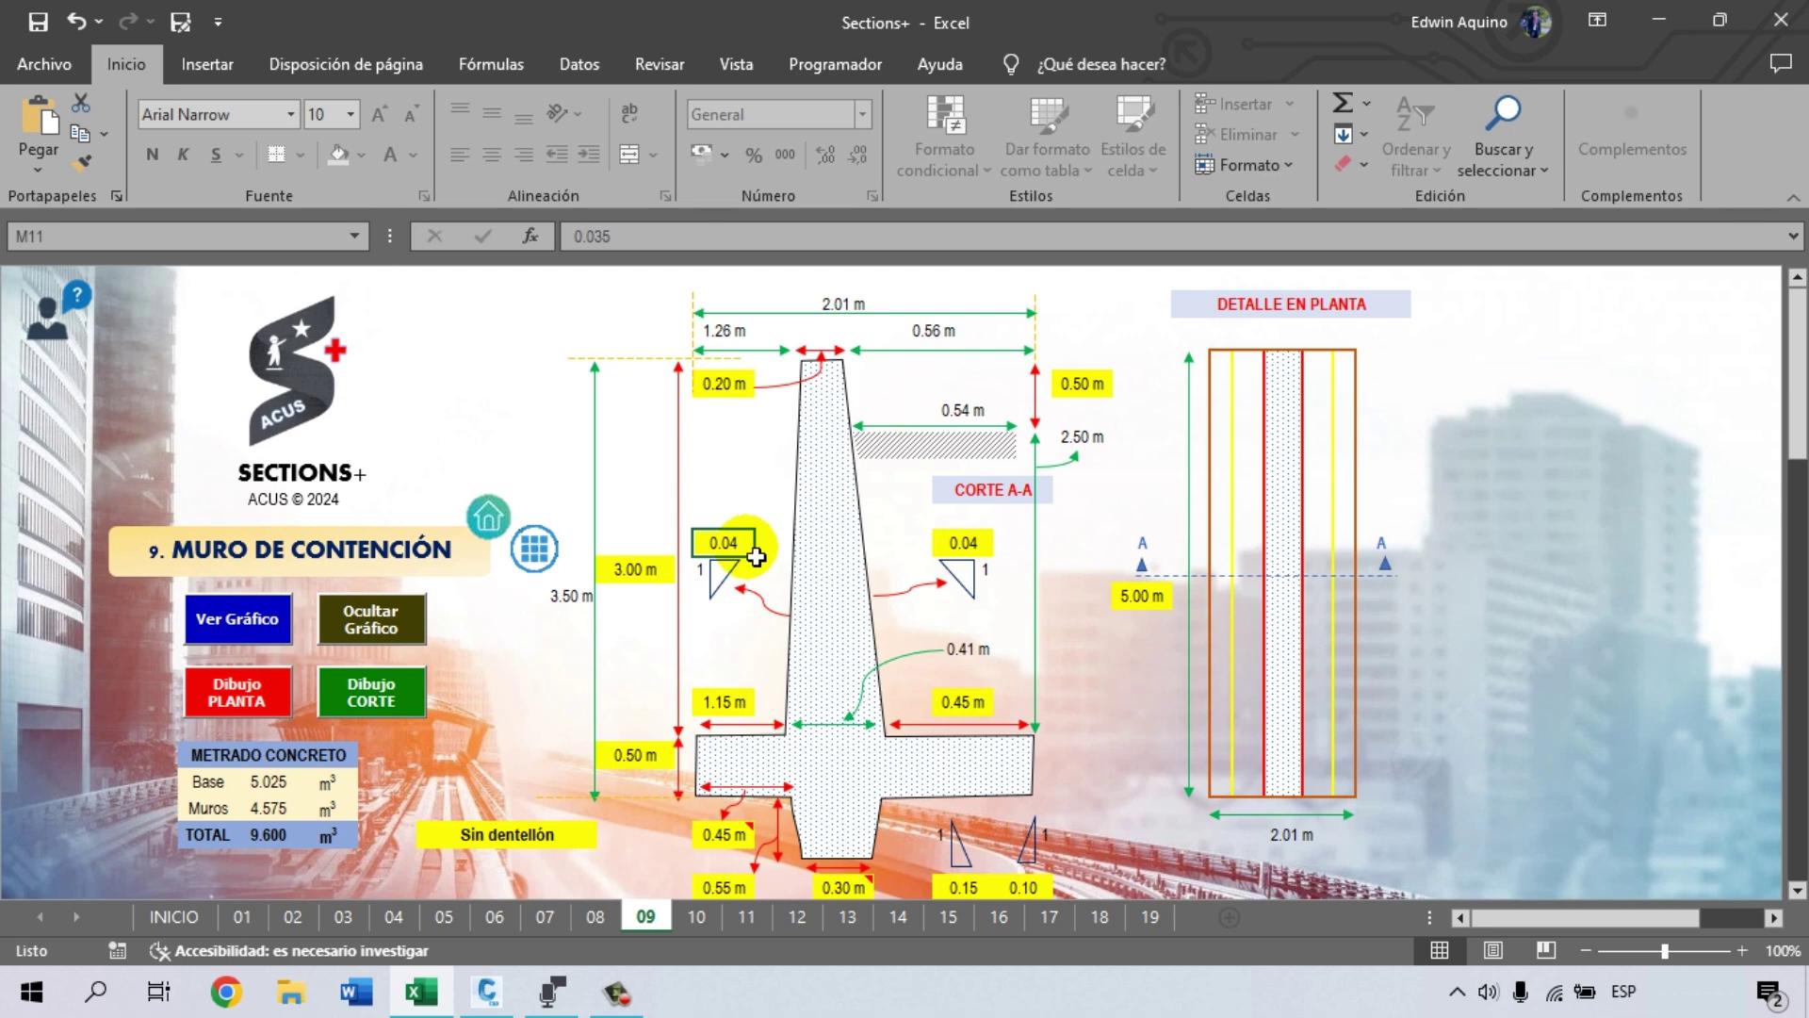
pyautogui.click(661, 241)
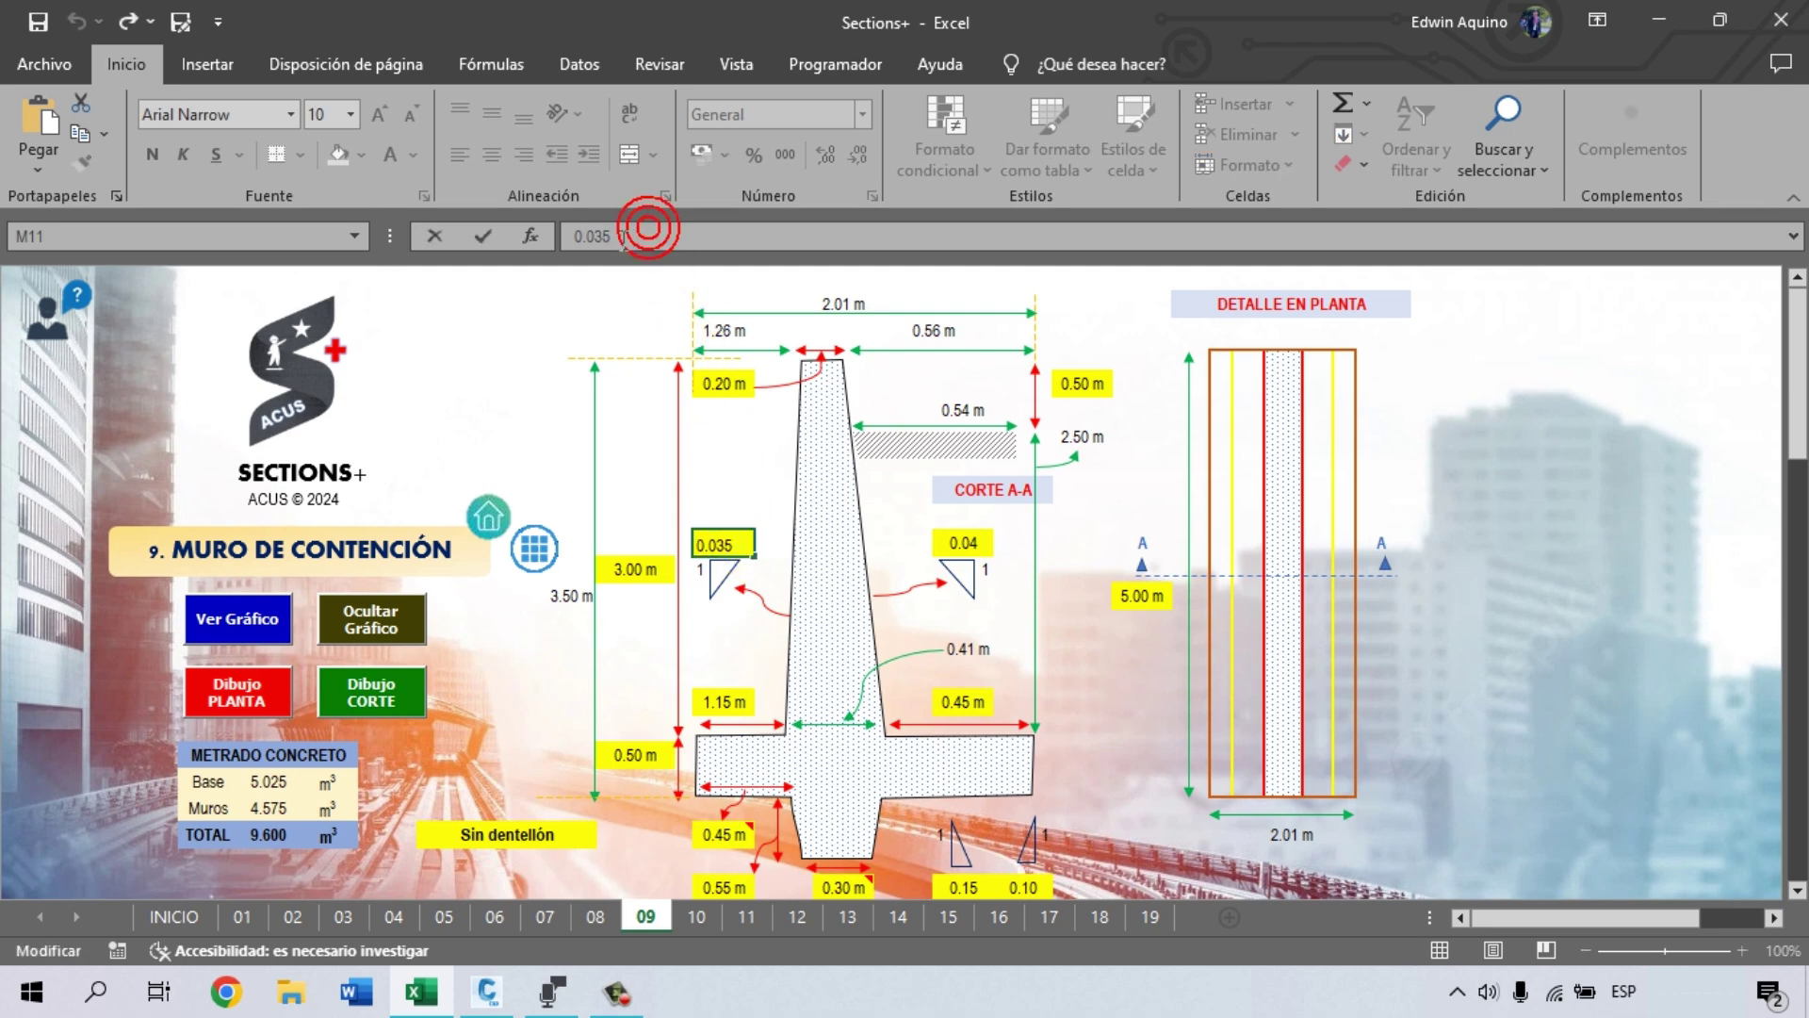
pyautogui.press('Return')
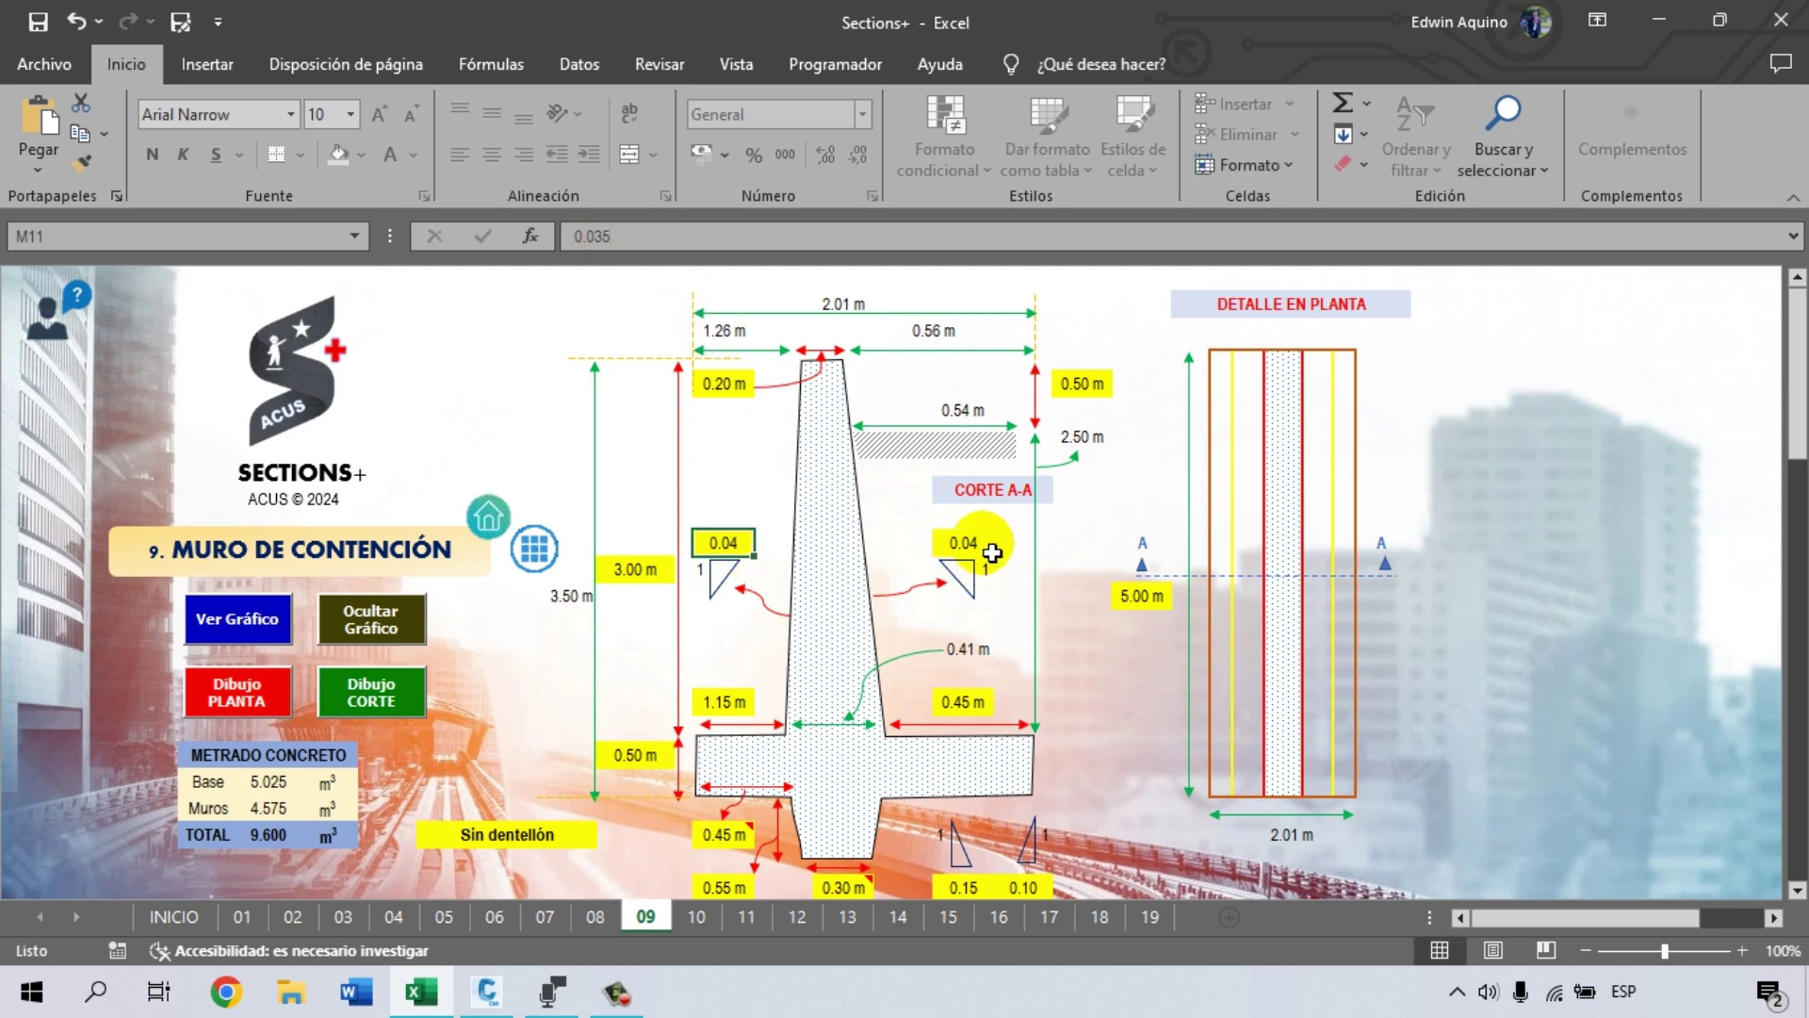
pyautogui.click(989, 553)
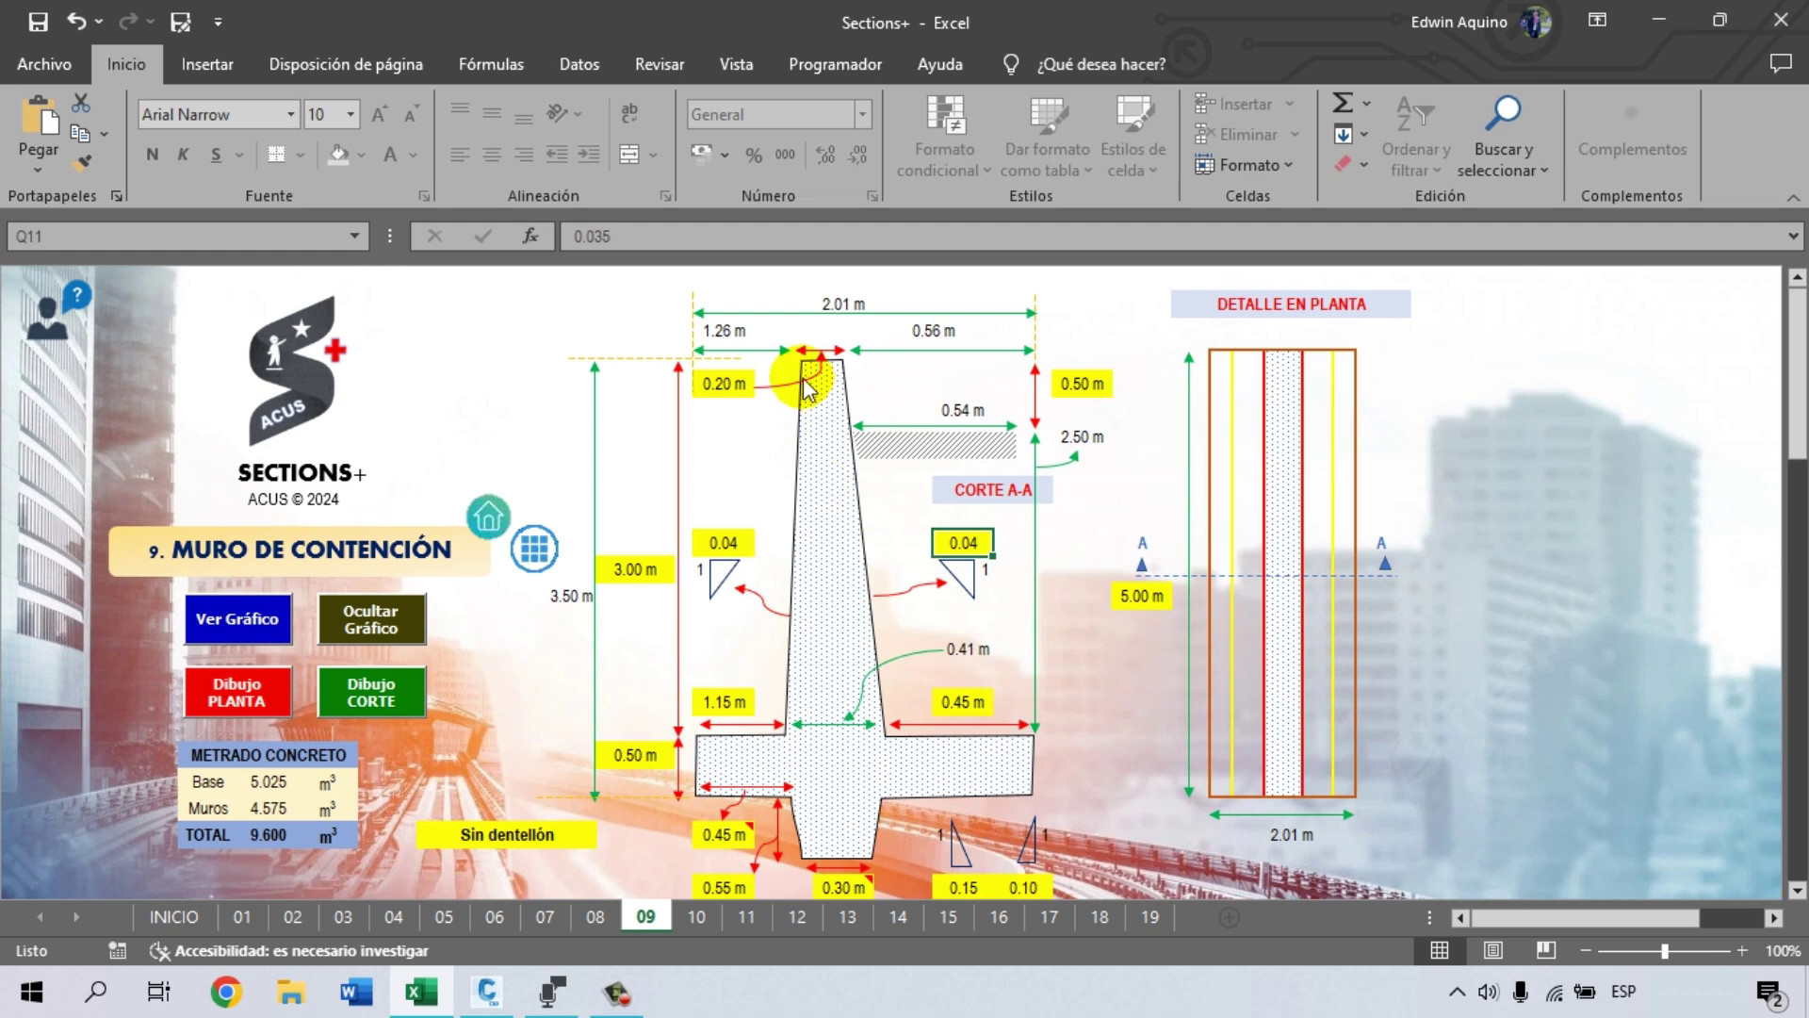
pyautogui.click(727, 384)
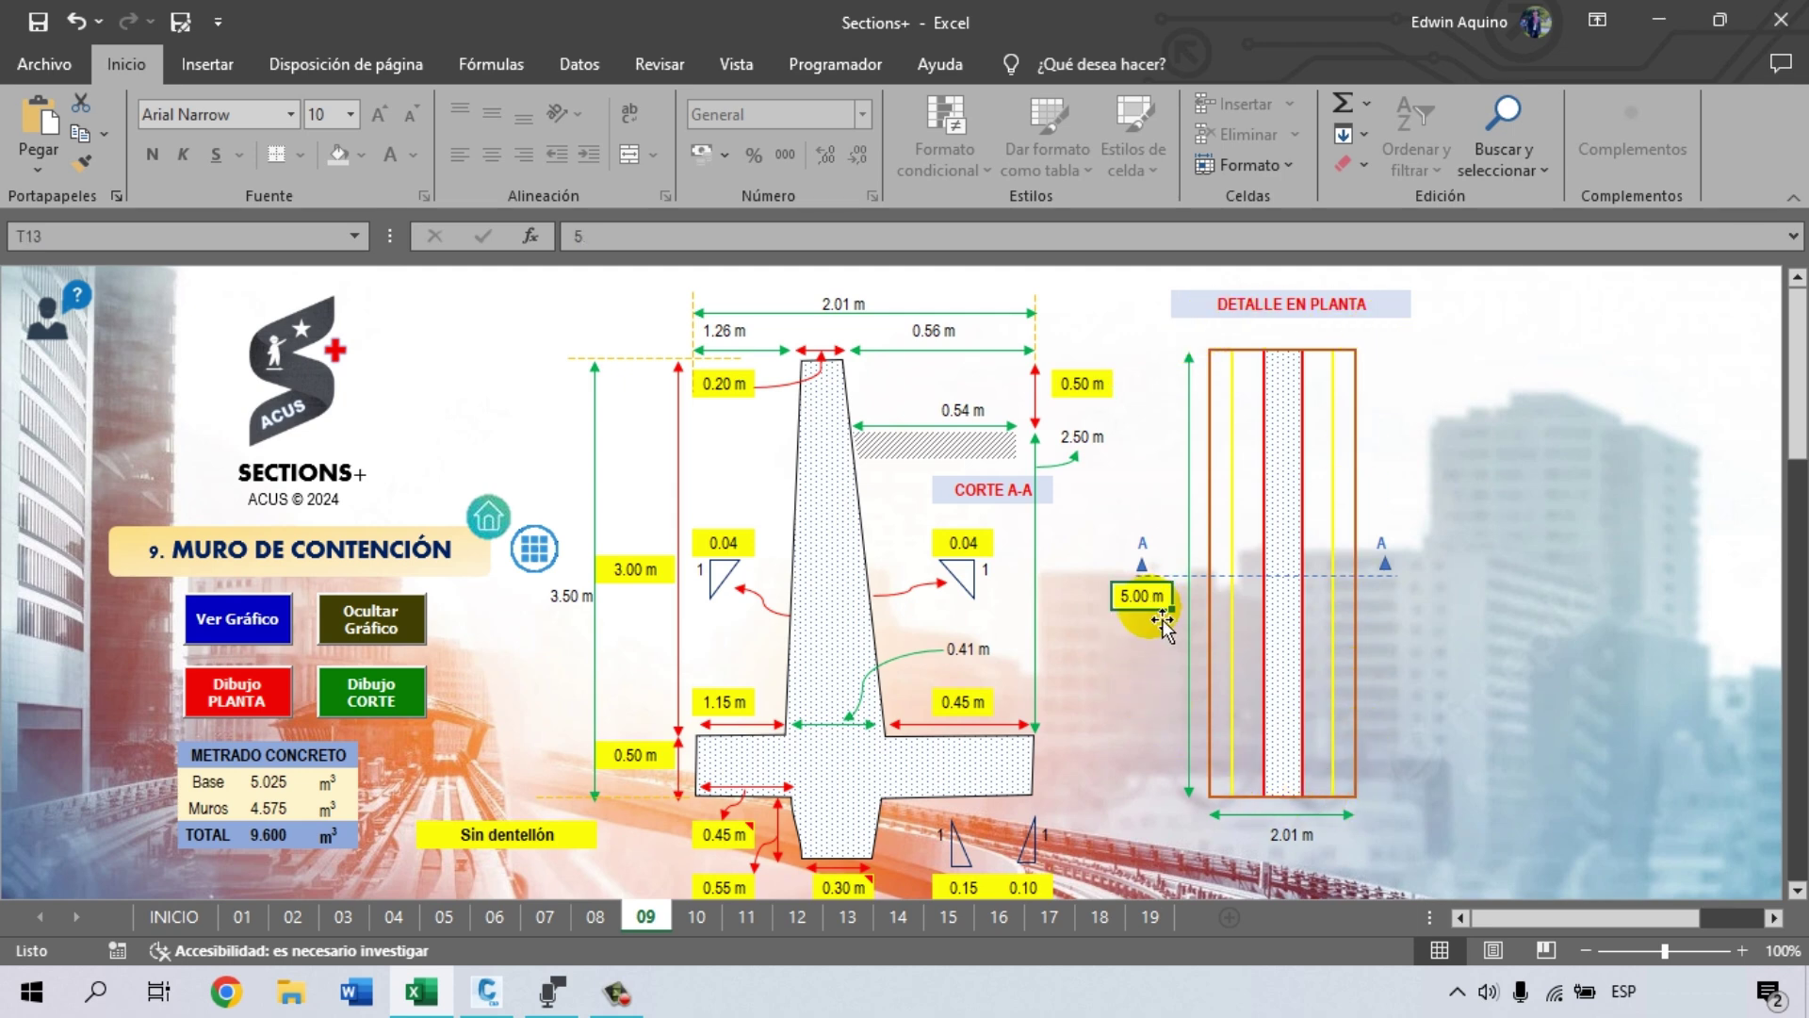
pyautogui.scroll(-1, 1101, 618)
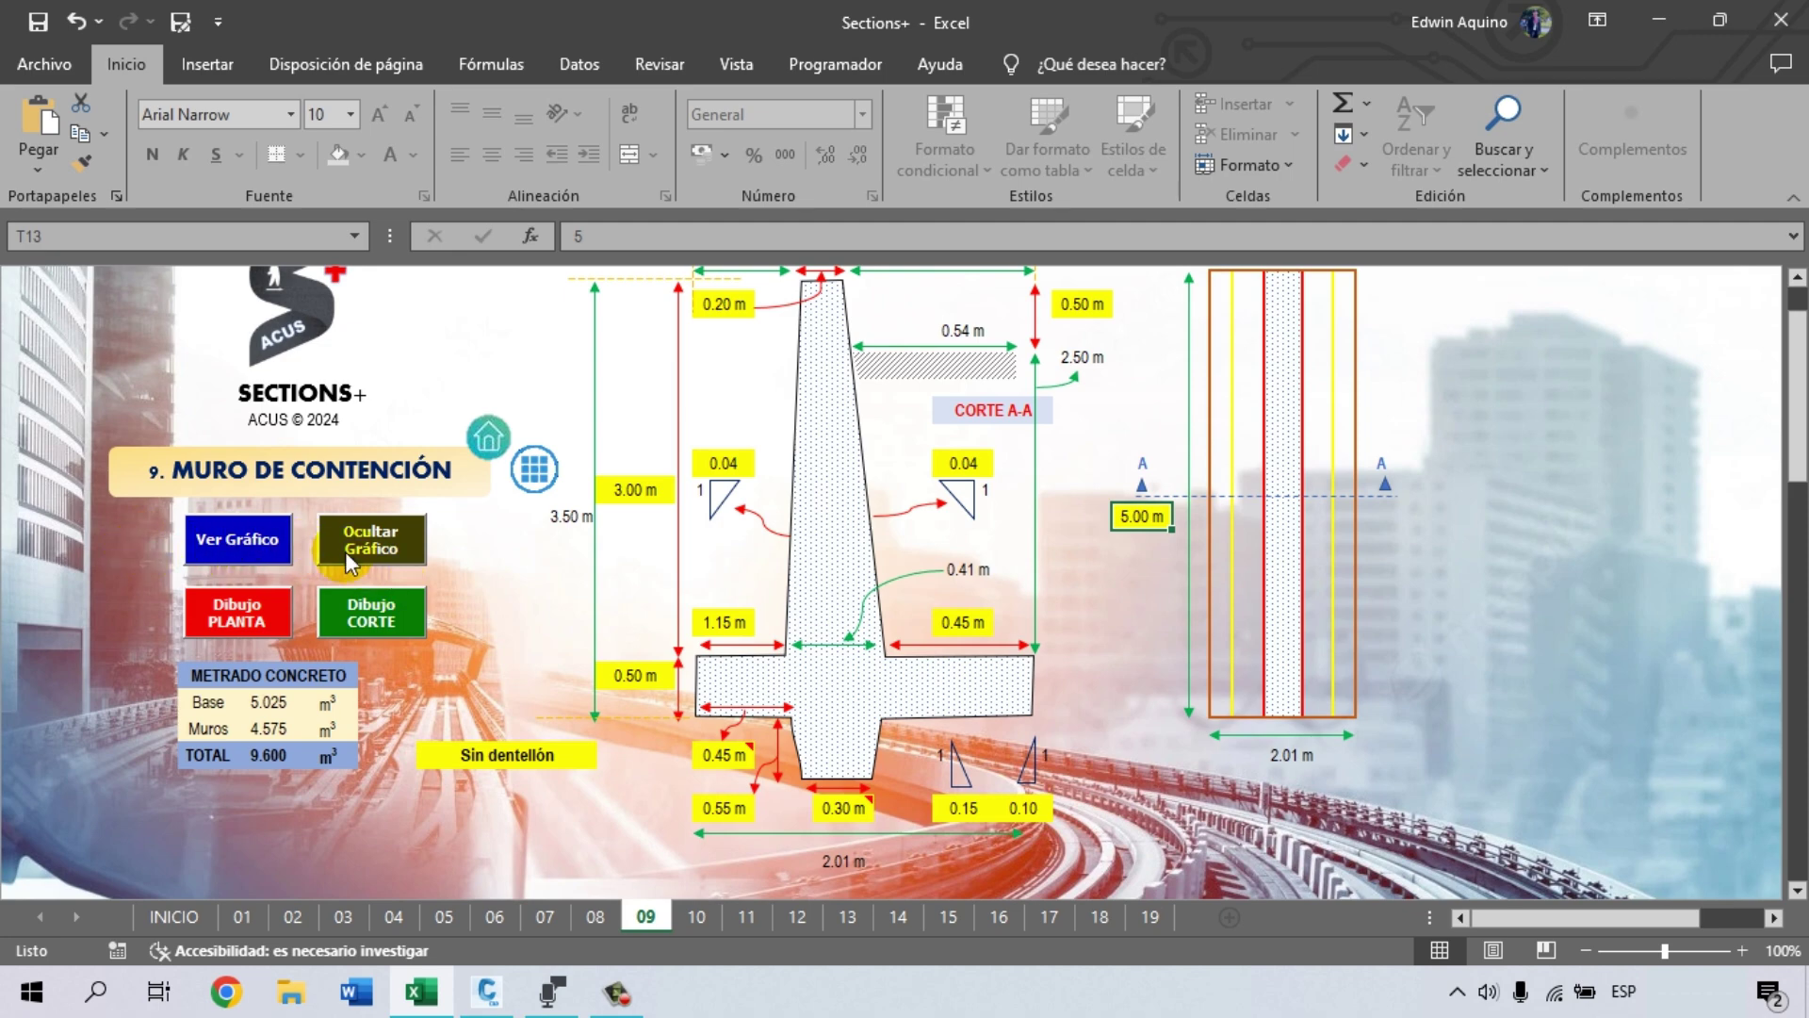
pyautogui.scroll(1, 439, 563)
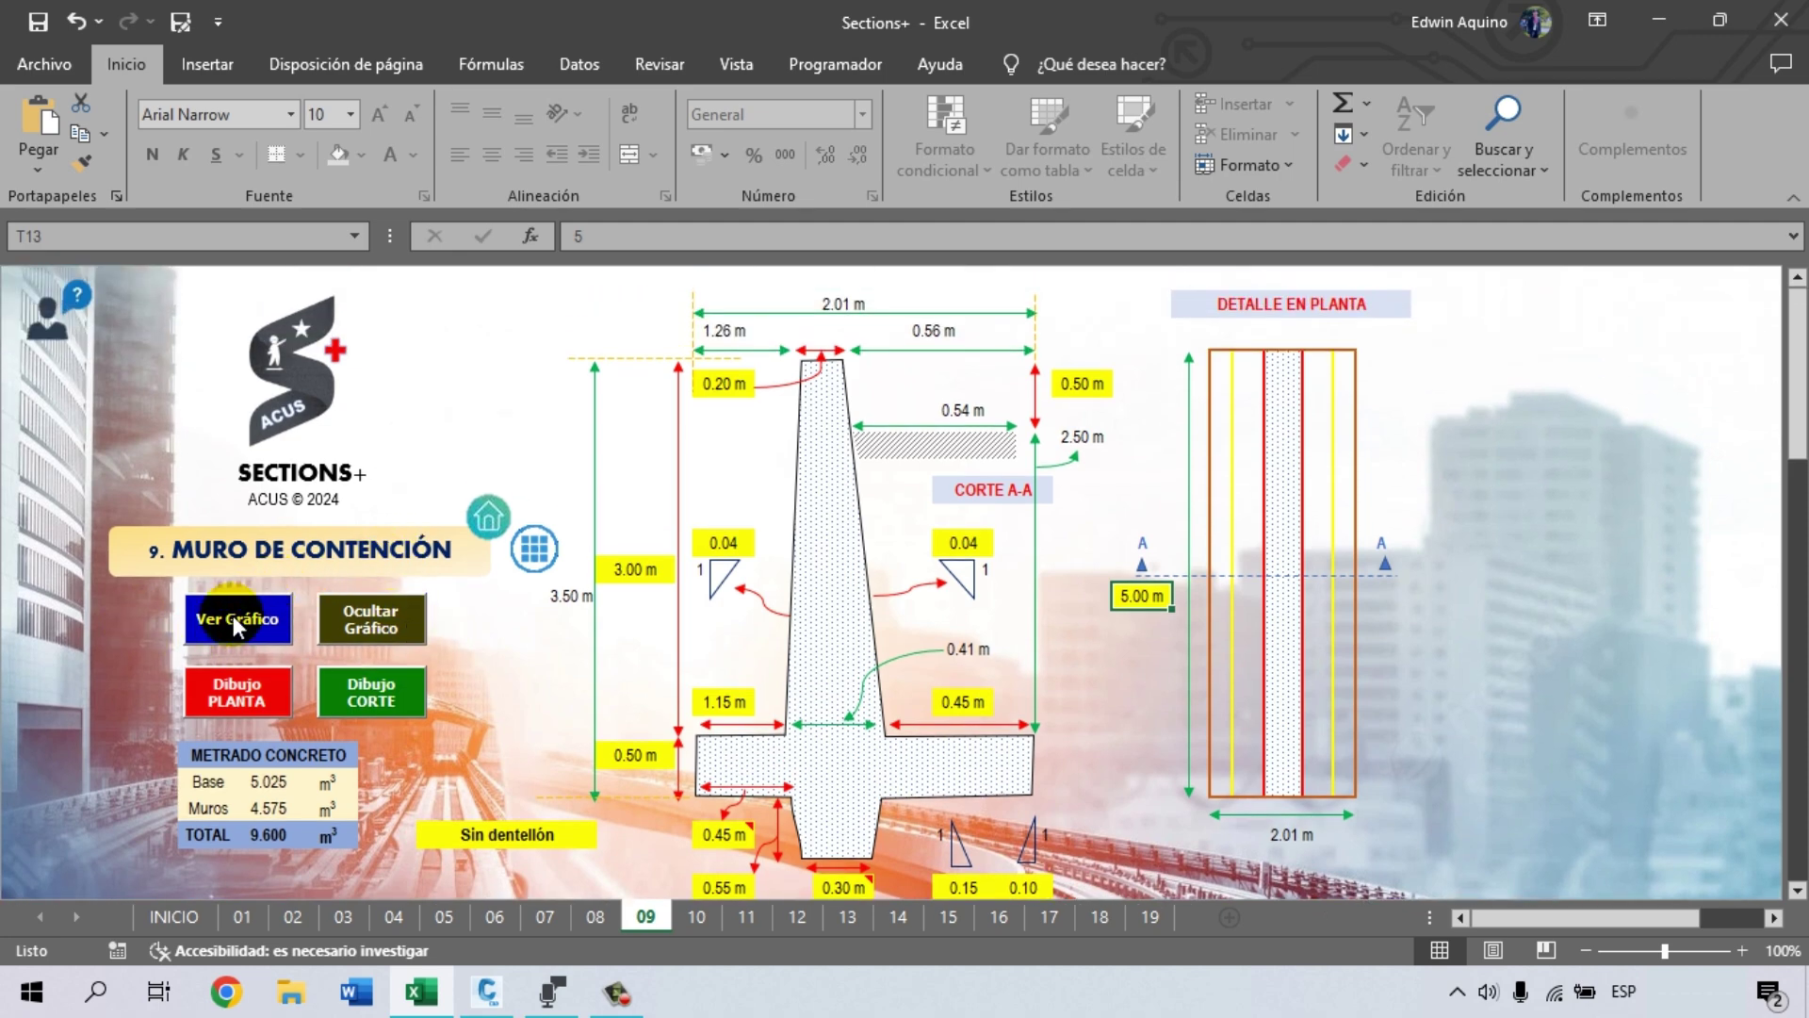
pyautogui.click(235, 624)
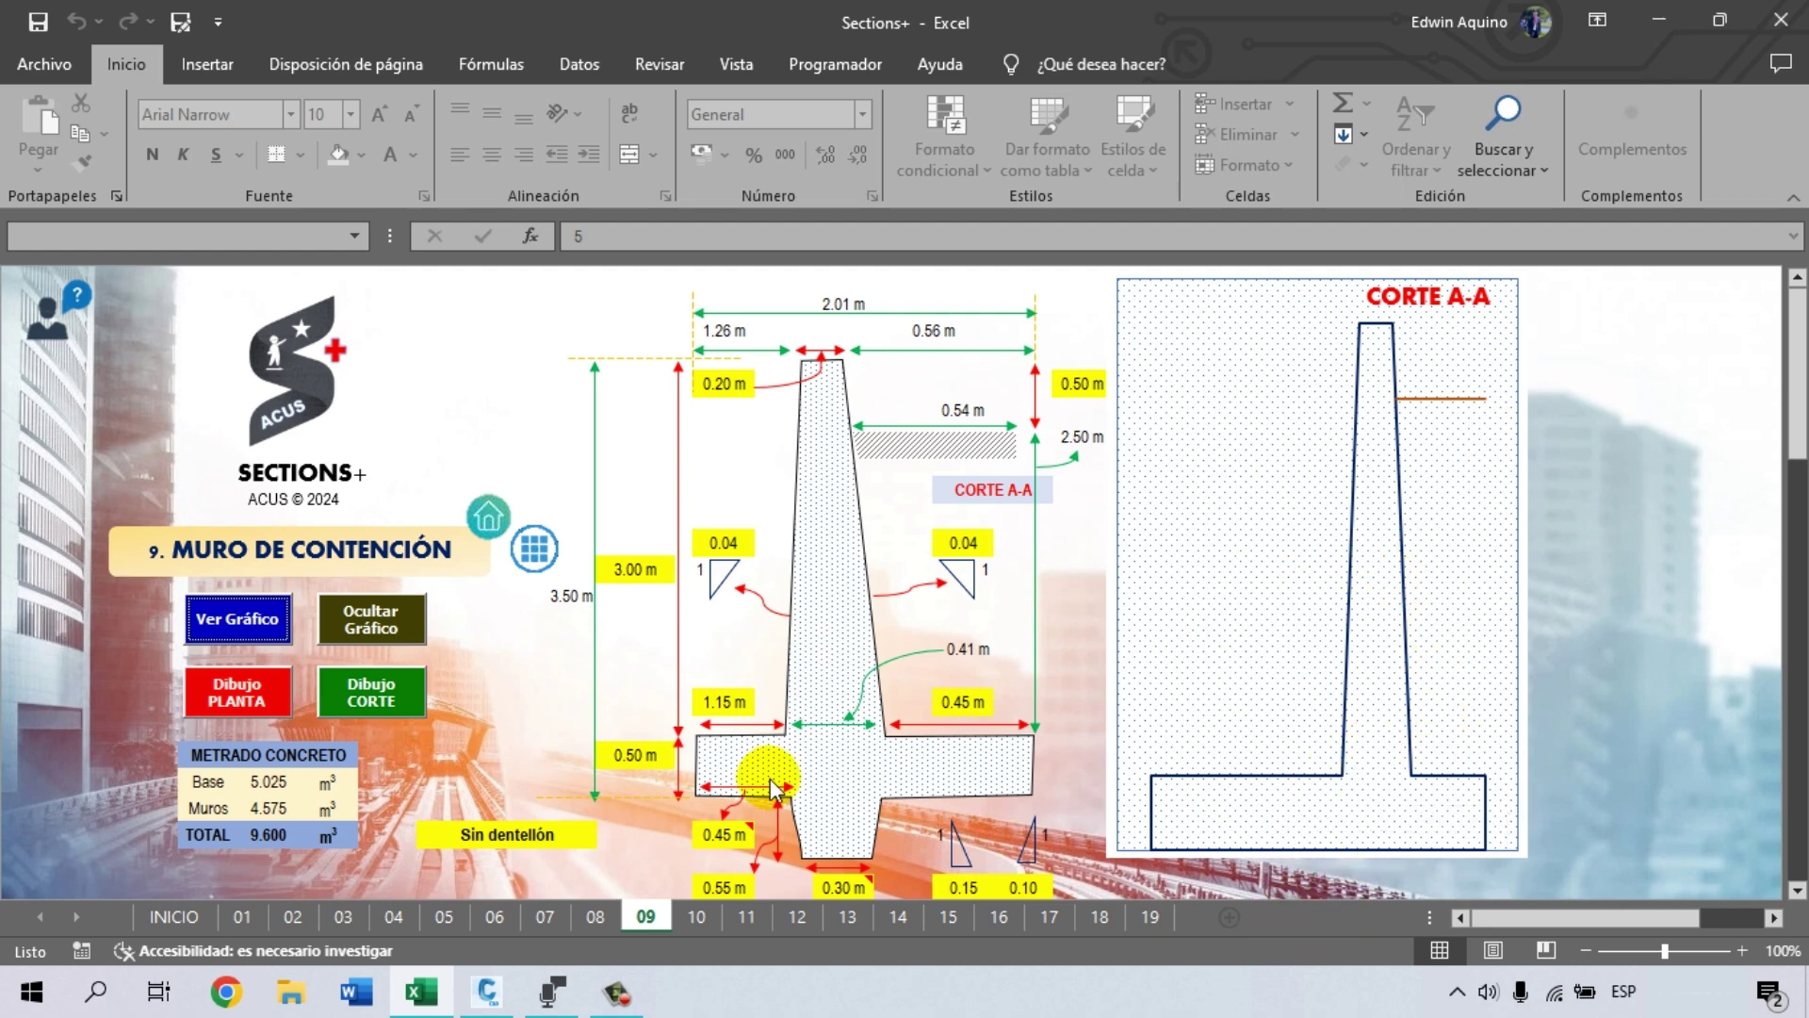
pyautogui.click(379, 629)
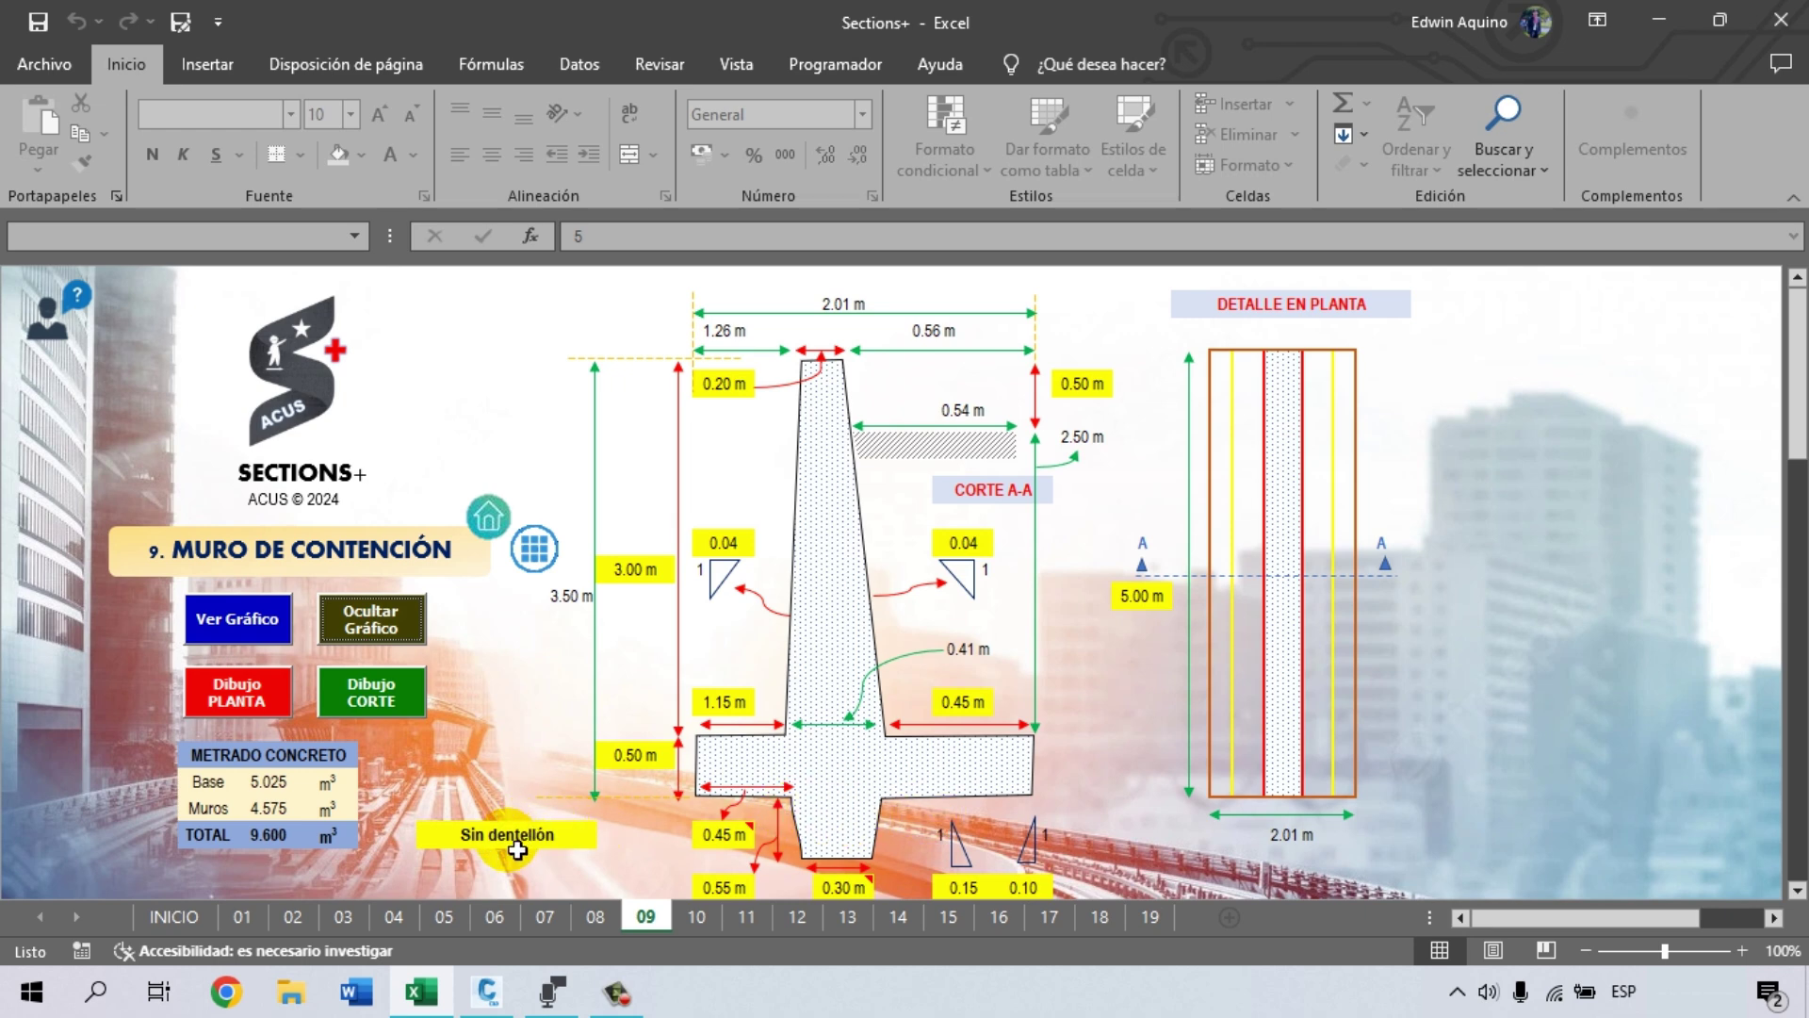
pyautogui.click(509, 837)
# - Set the H22 key option to Con dentellón (total 10.614 m³) and preview the keyed cross-section
pyautogui.click(608, 835)
pyautogui.click(565, 861)
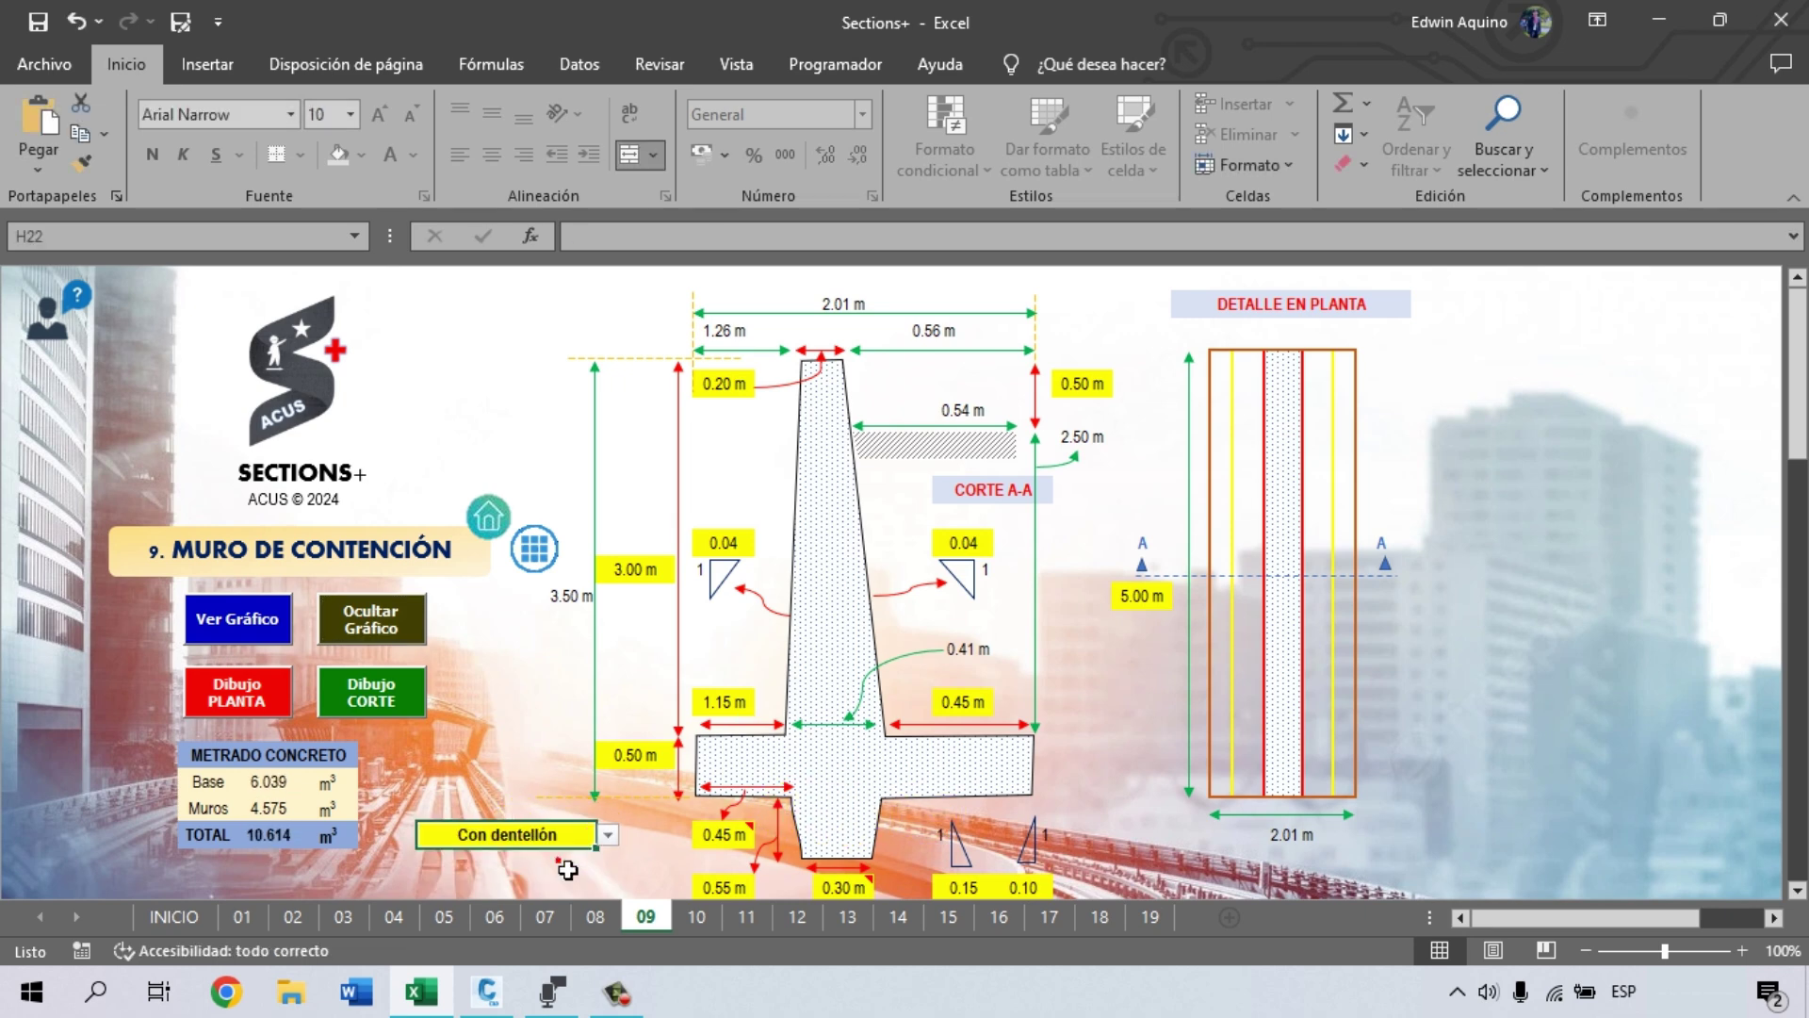
pyautogui.click(234, 624)
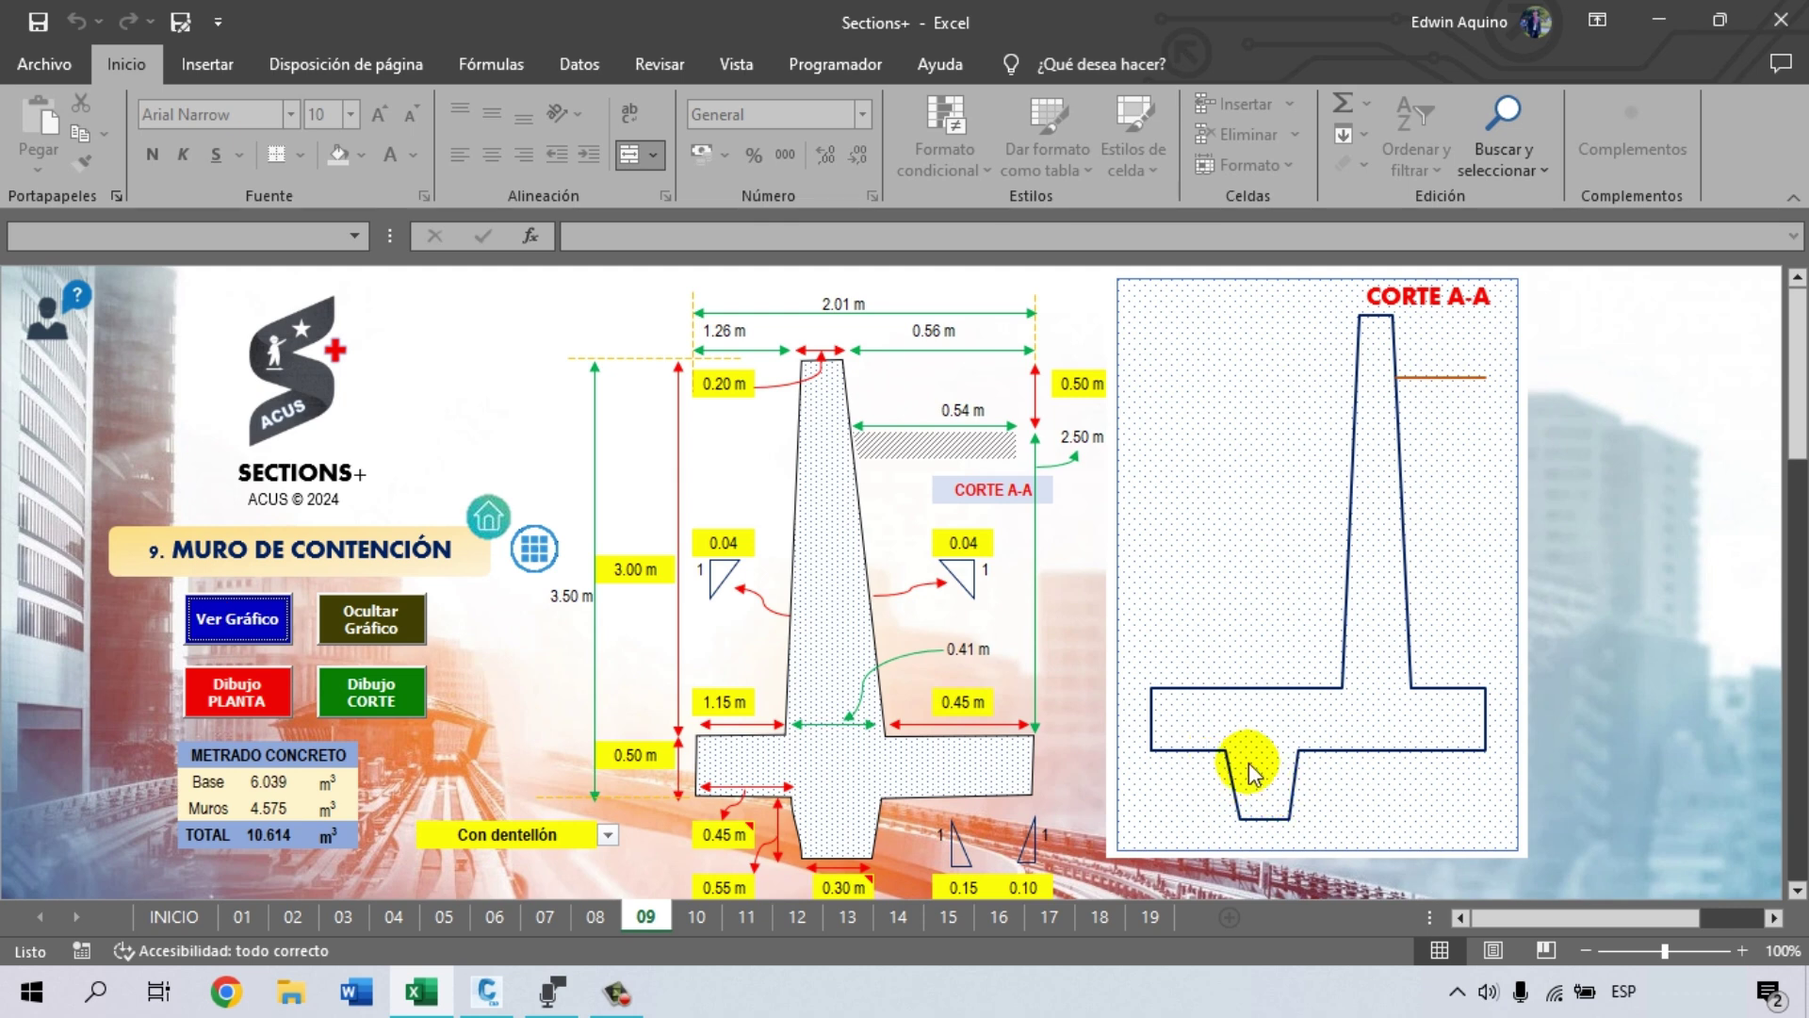
pyautogui.click(400, 620)
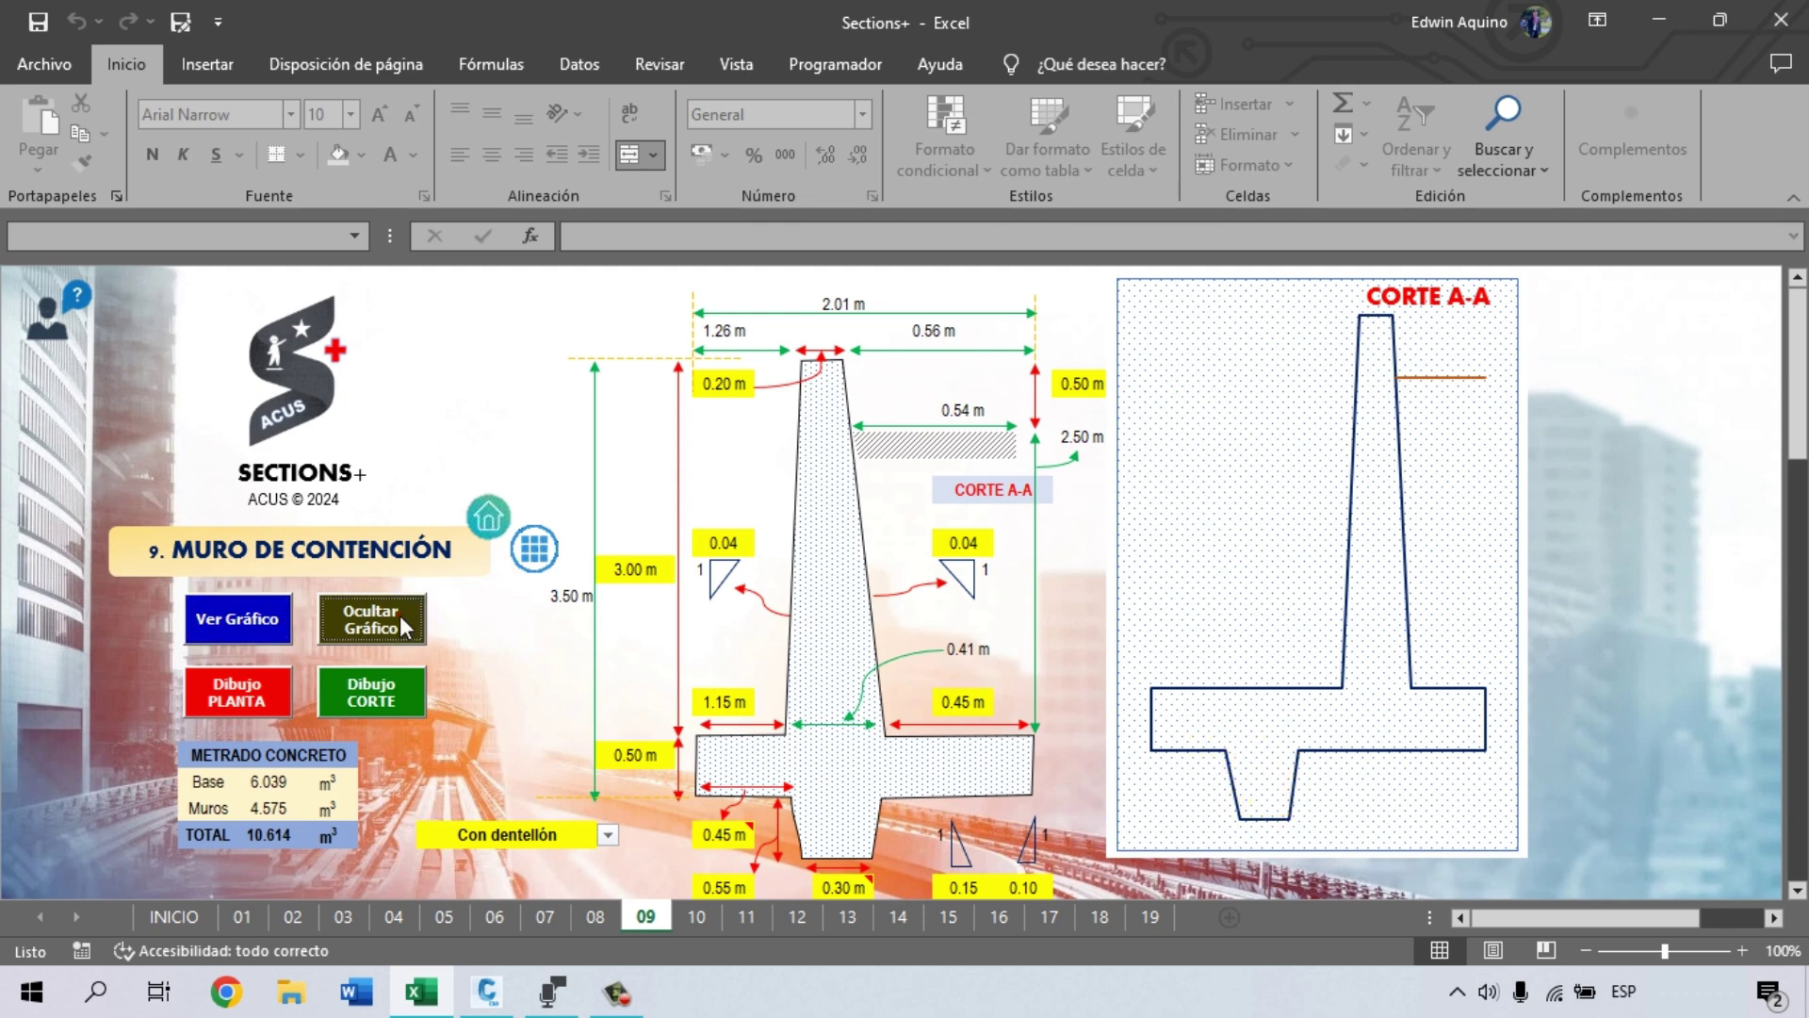
pyautogui.scroll(-1, 829, 659)
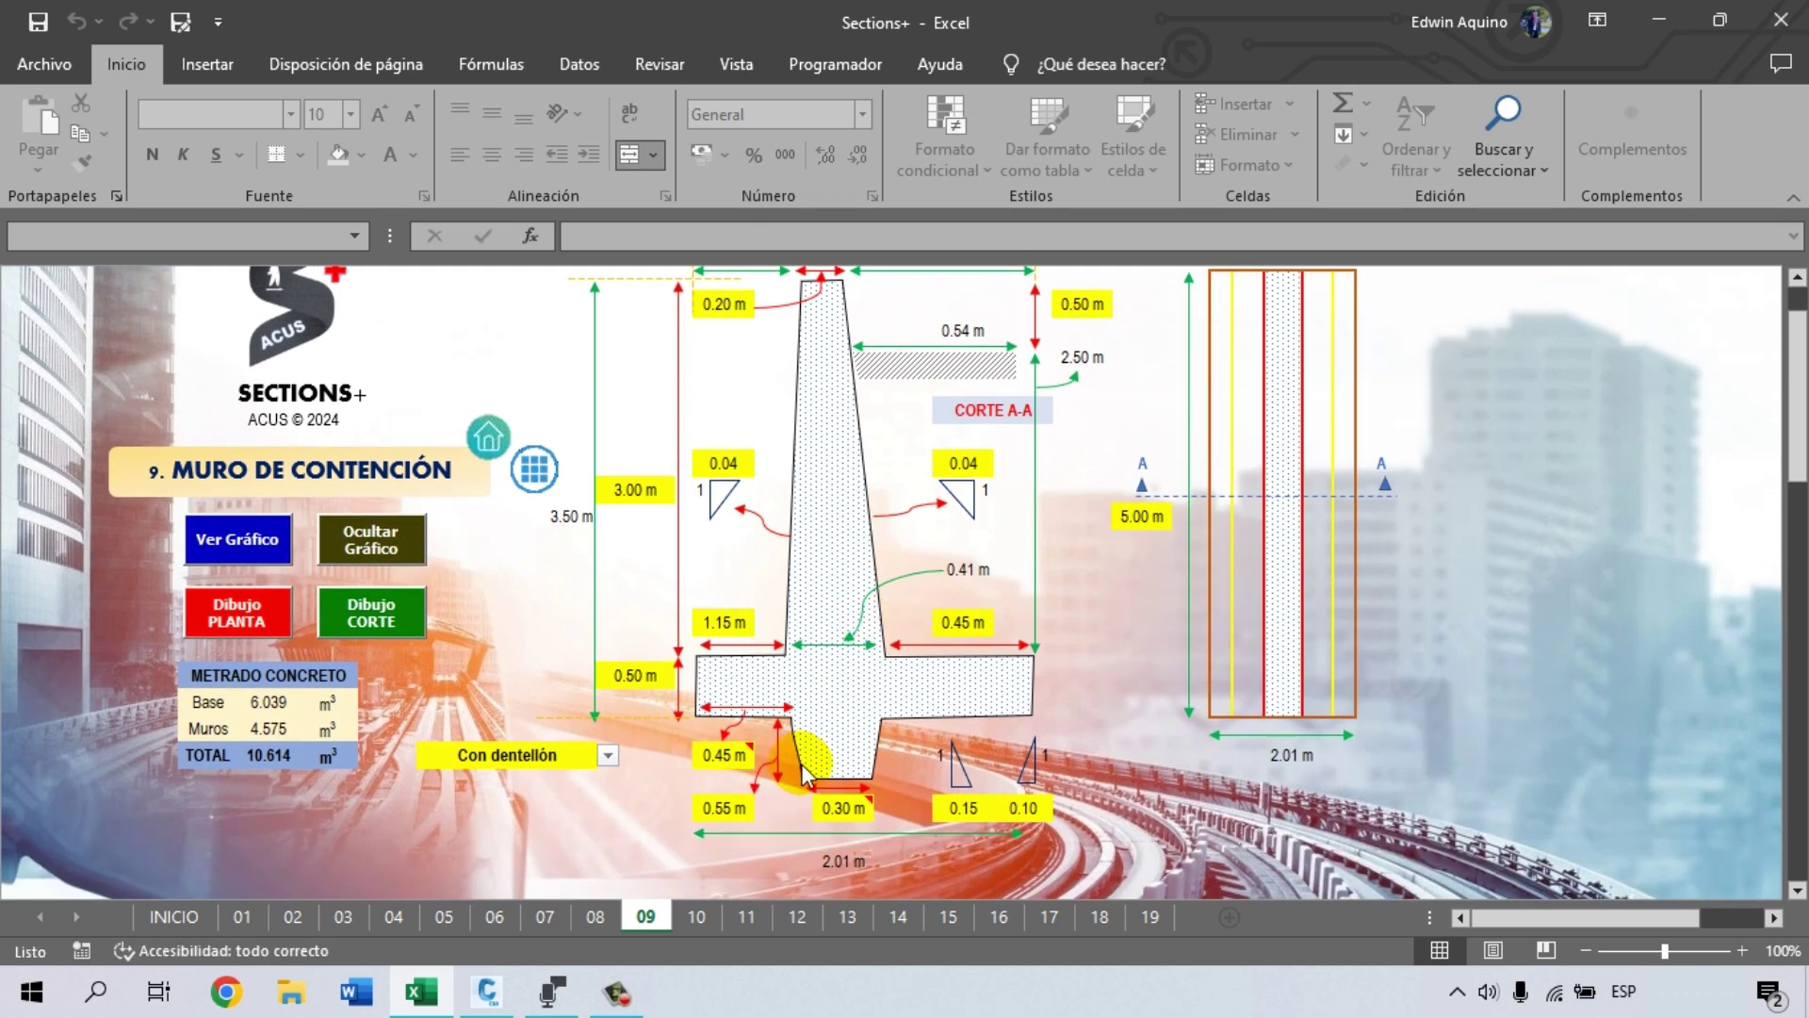
pyautogui.click(608, 755)
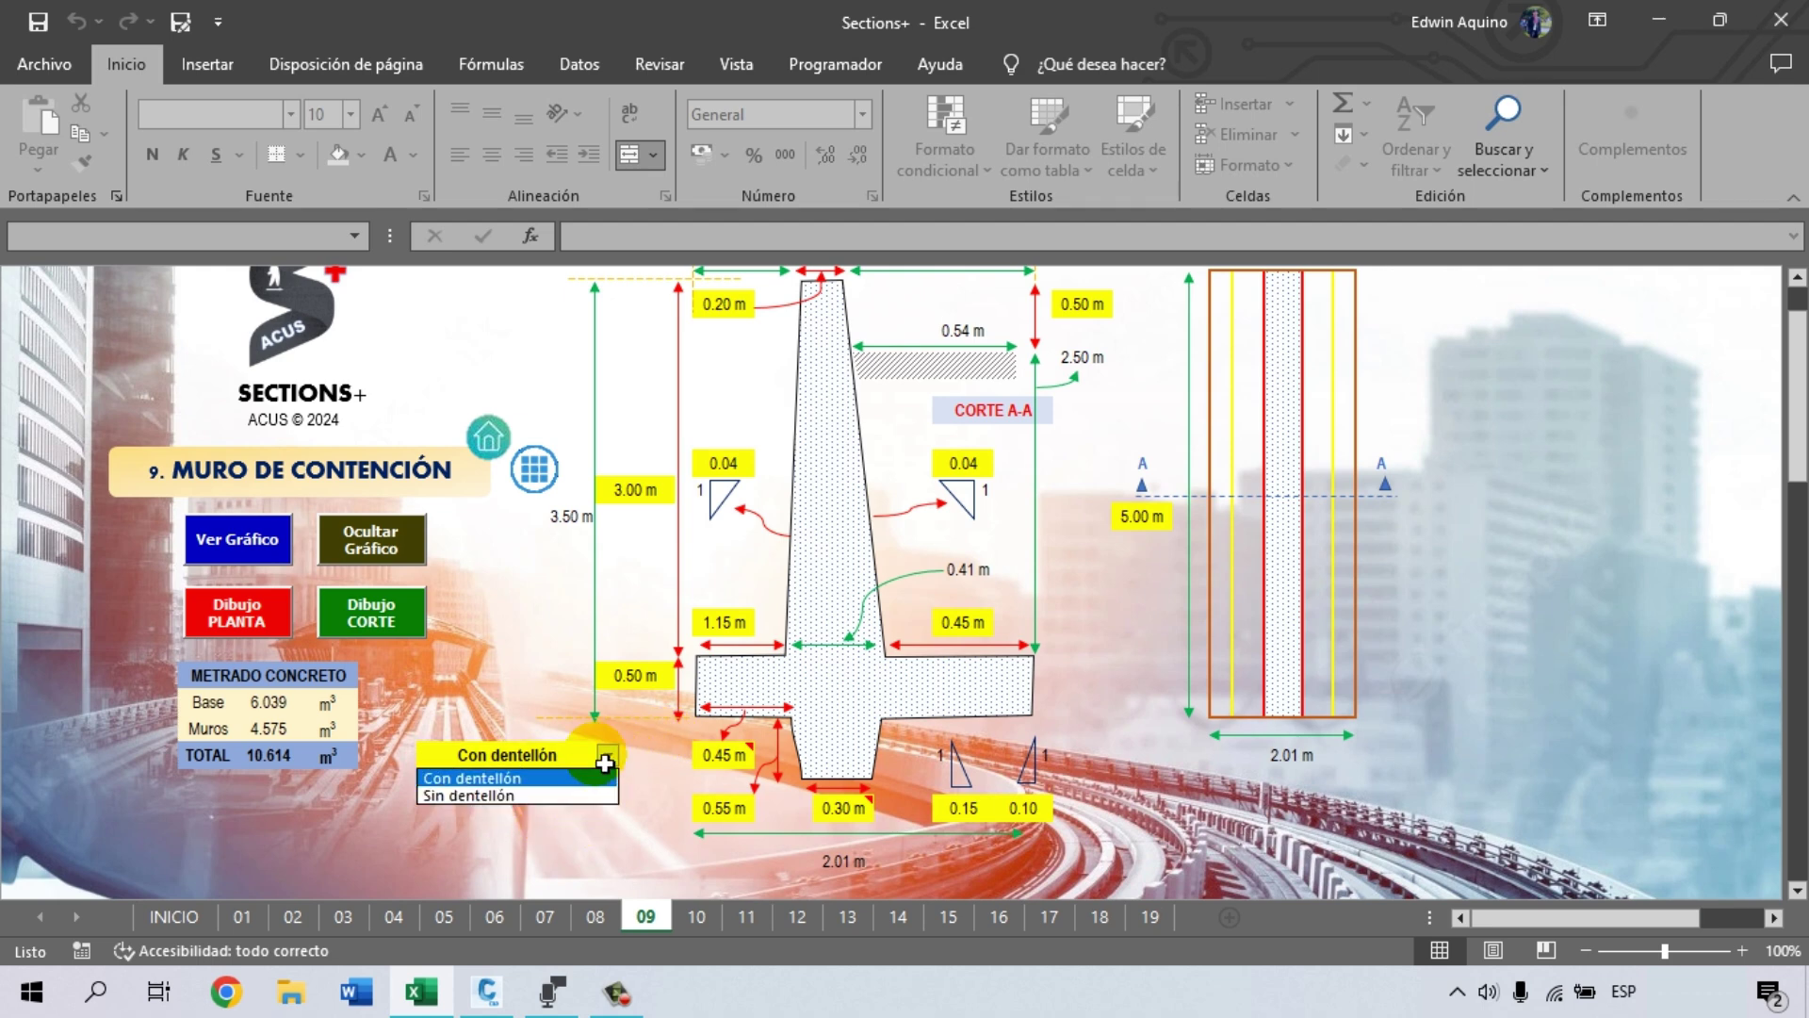
pyautogui.click(580, 778)
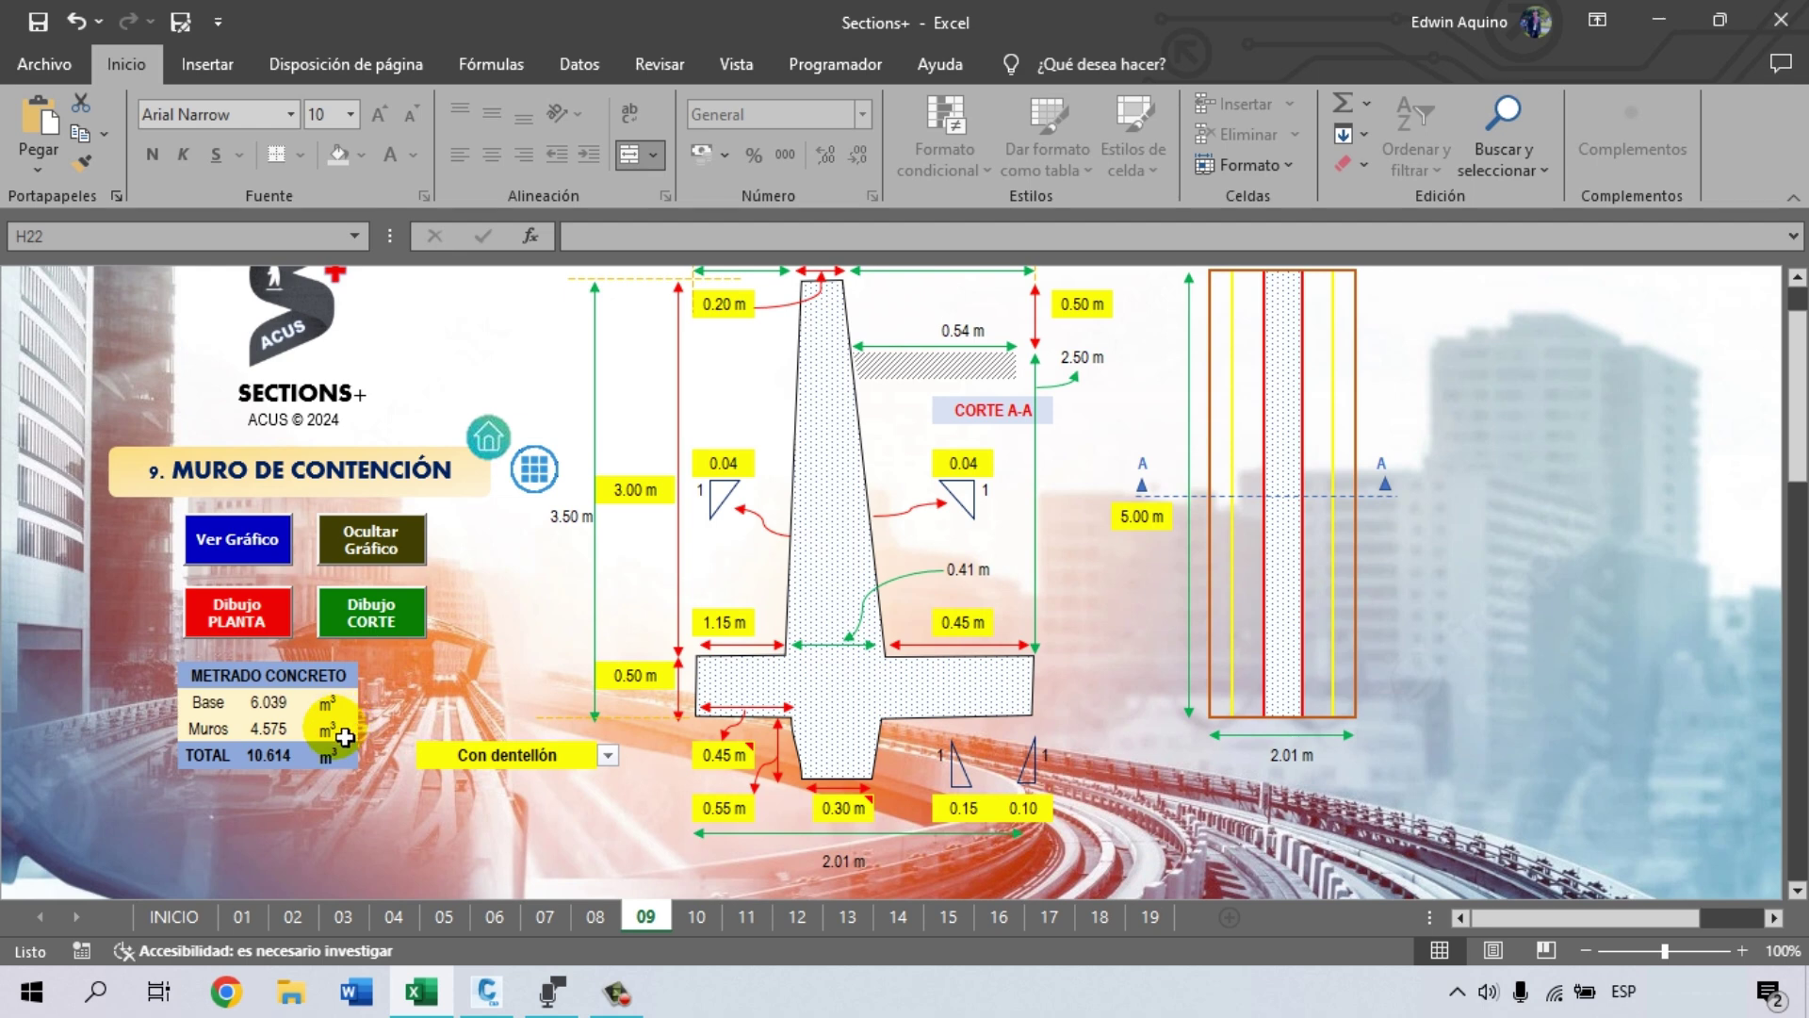
pyautogui.scroll(1, 989, 597)
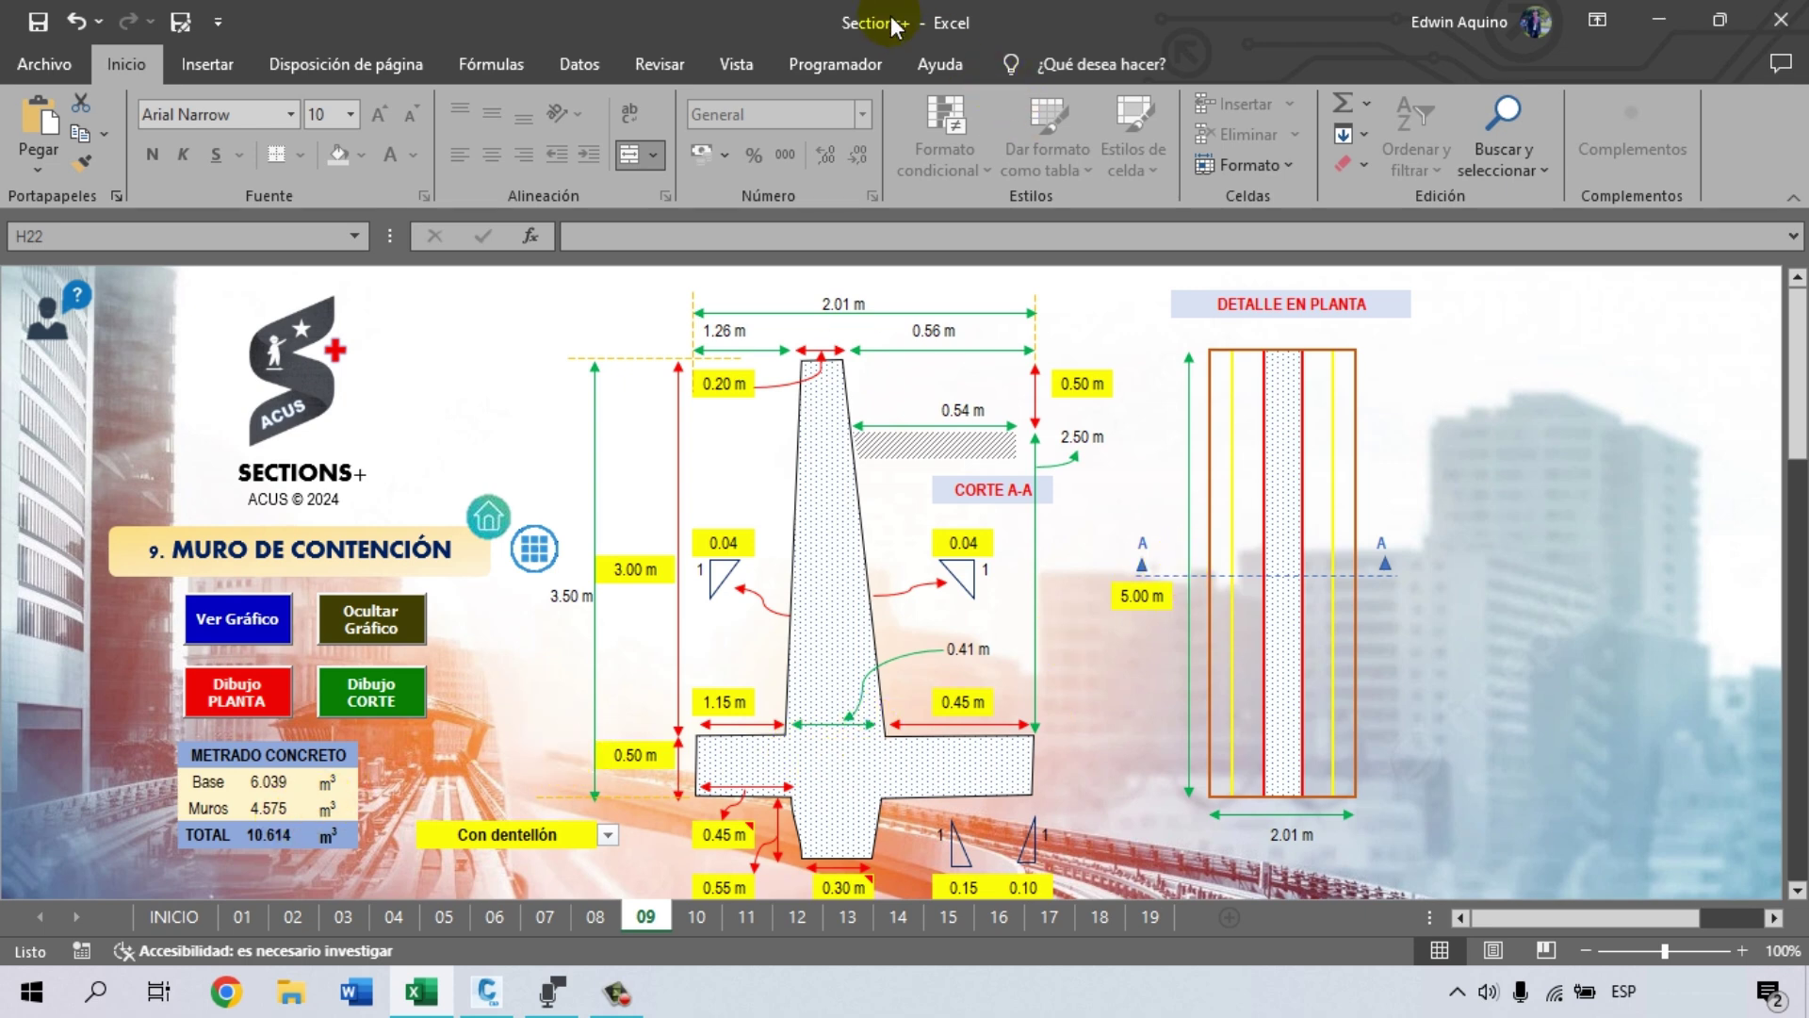
# - Send the retaining wall plan drawing to Civil 3D at a picked insertion point
pyautogui.doubleClick(733, 21)
pyautogui.click(1145, 702)
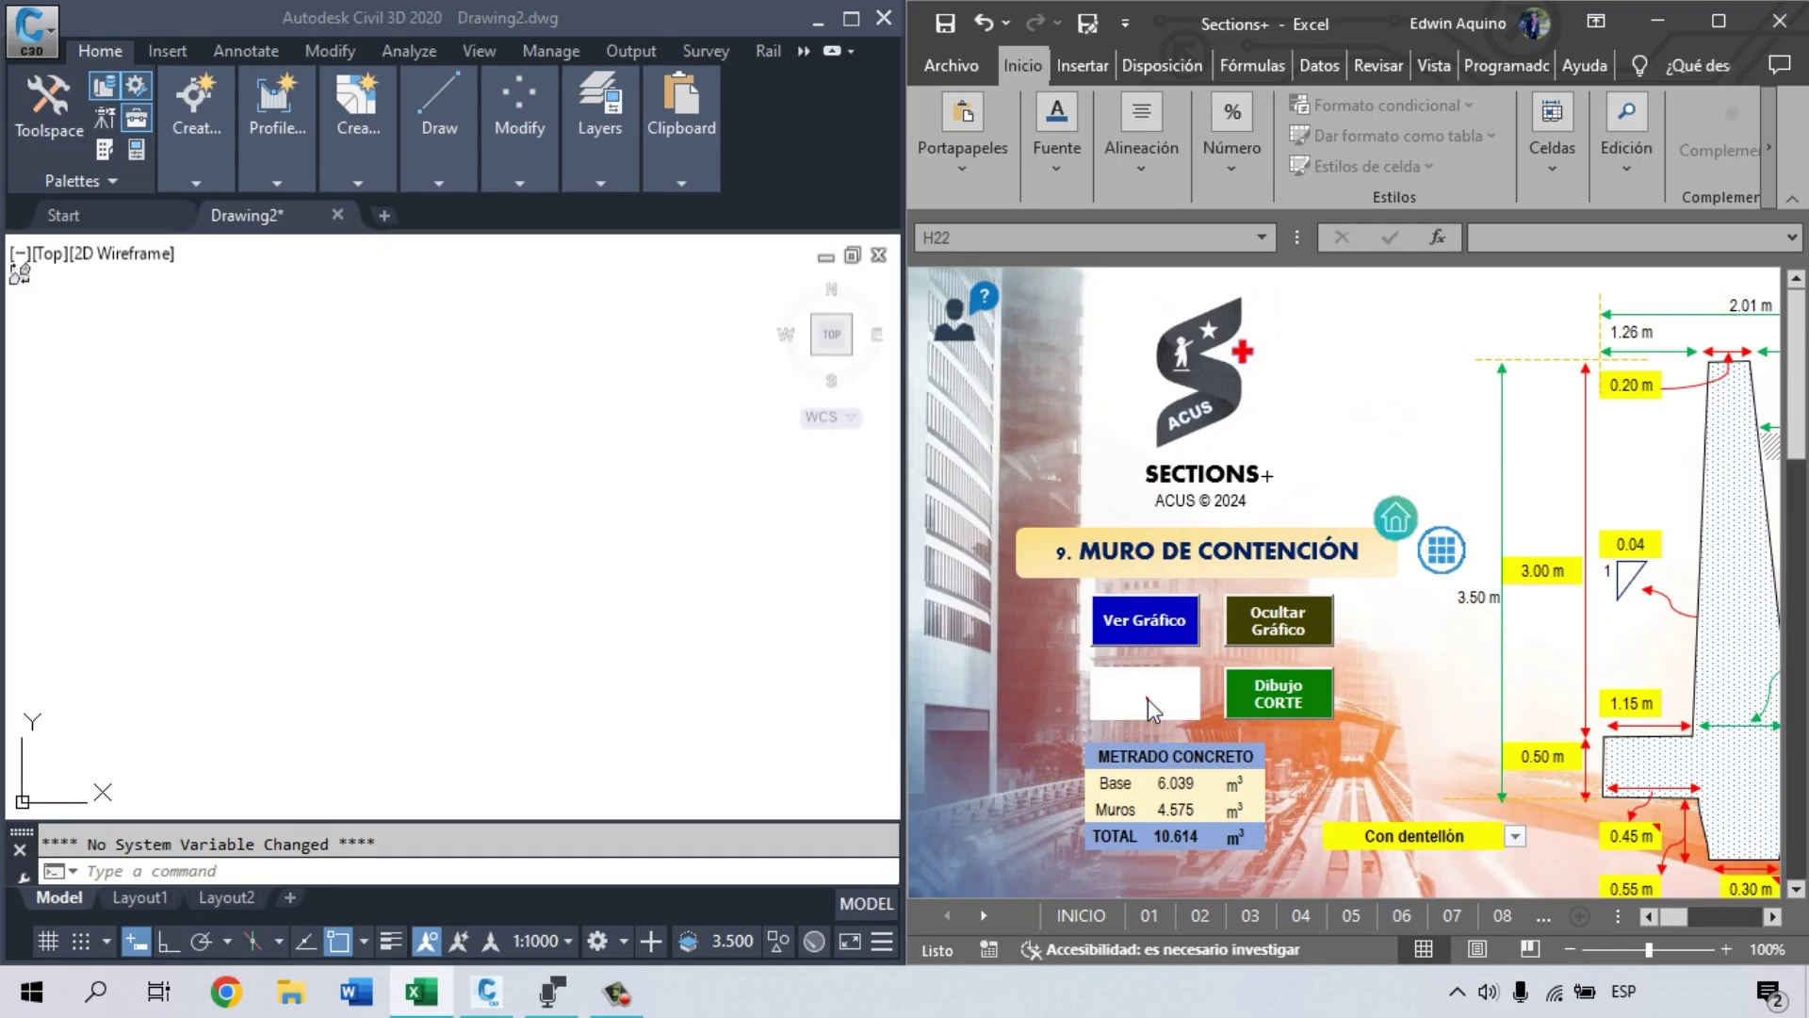
pyautogui.click(302, 611)
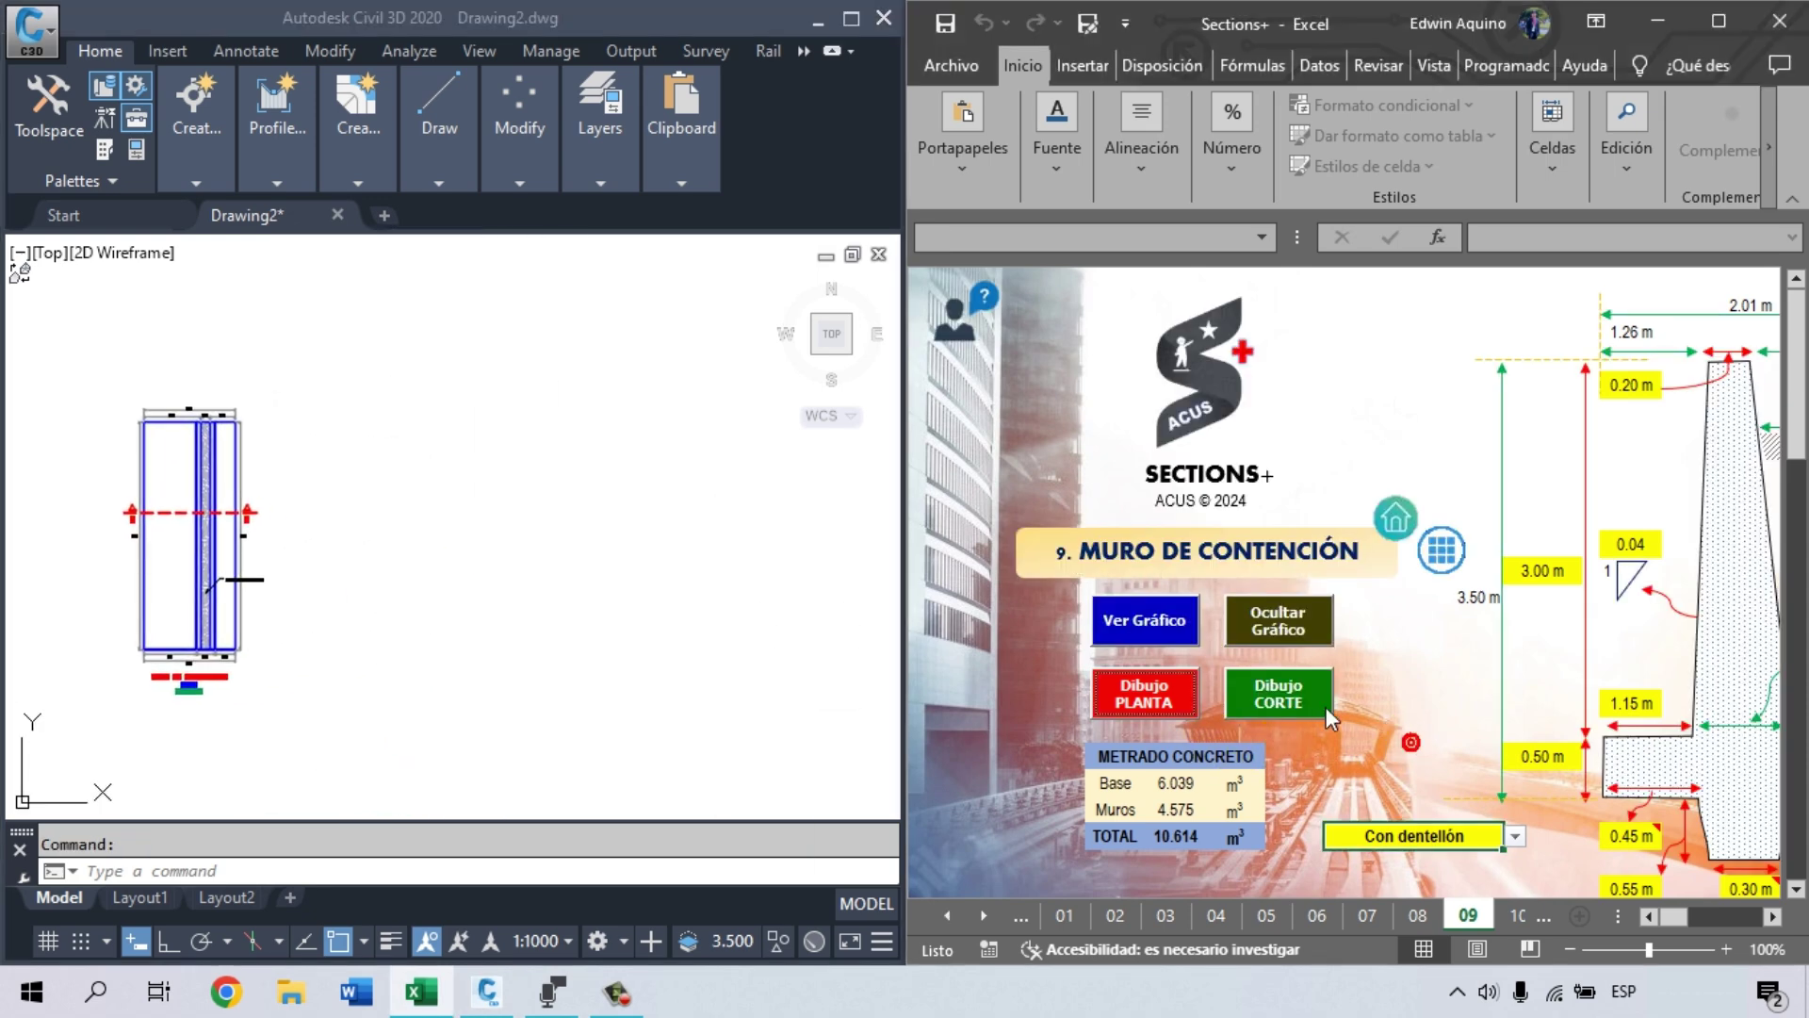
# - Place the dimensioned Con dentellón cross-section with compacted-fill label beside the plan, then zoom to check it
pyautogui.click(1283, 693)
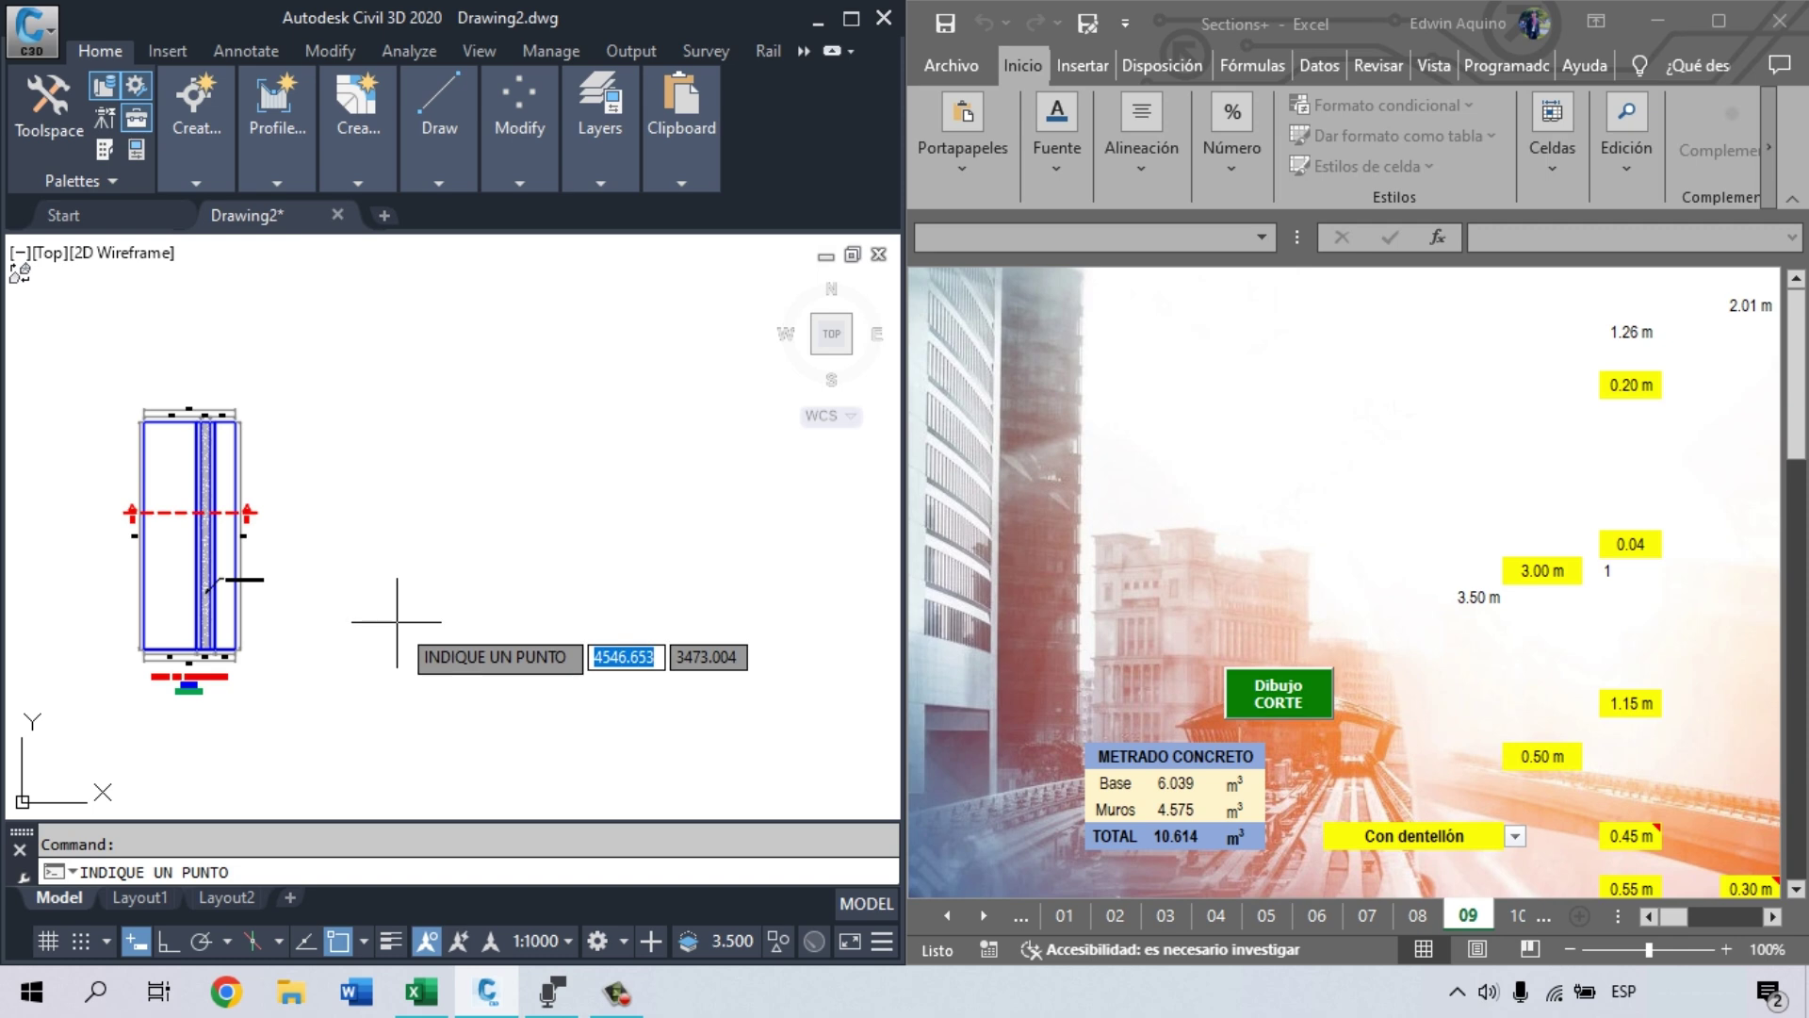
pyautogui.click(396, 622)
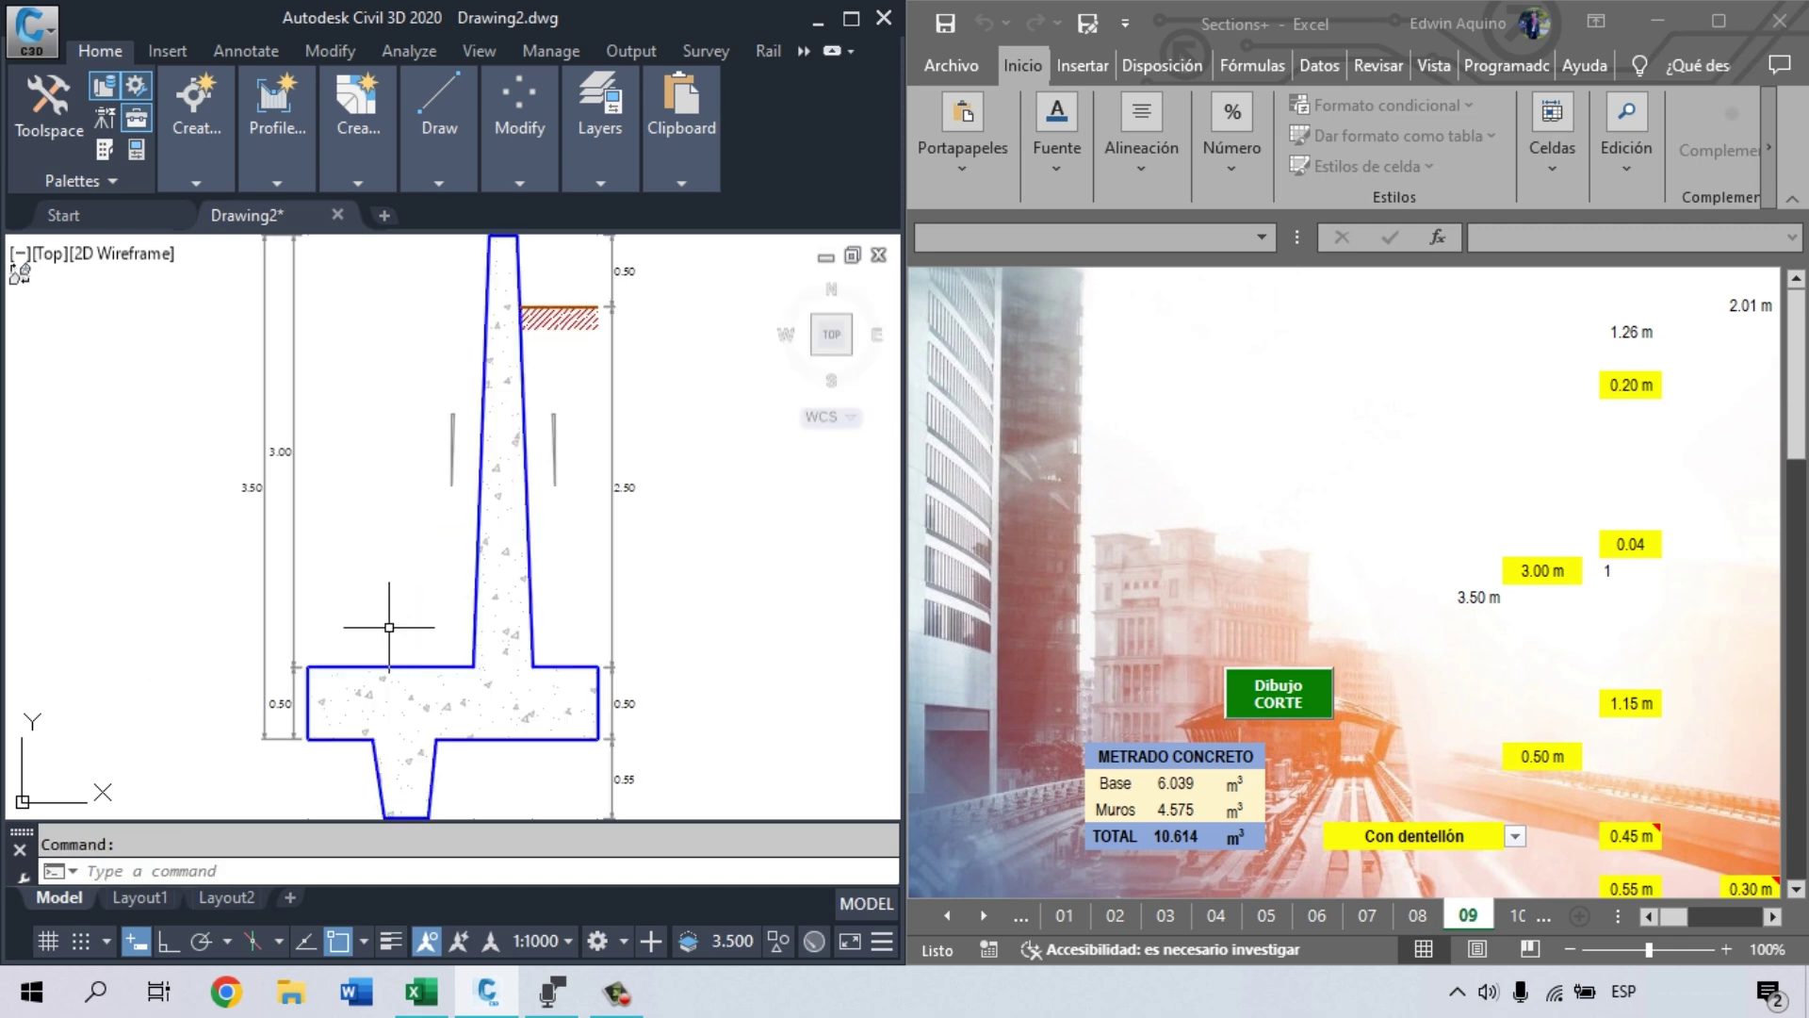
pyautogui.scroll(5, 428, 718)
pyautogui.scroll(-2, 428, 718)
pyautogui.scroll(-2, 517, 638)
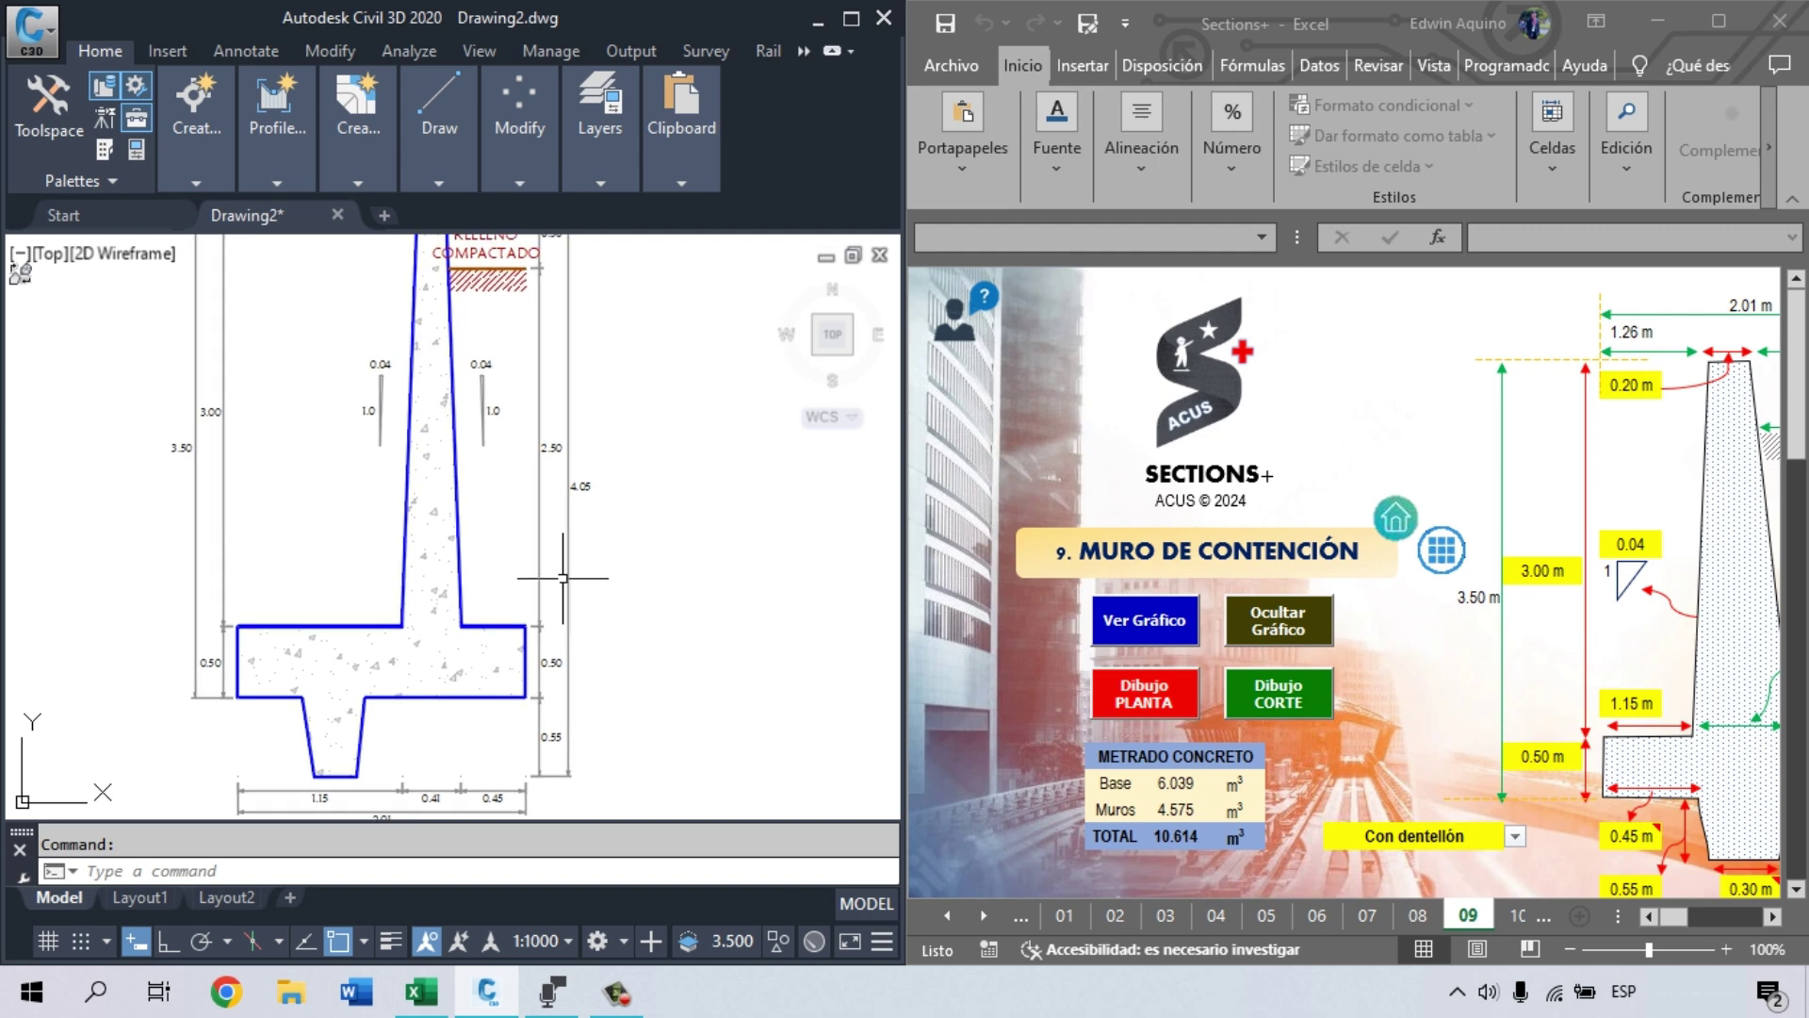
pyautogui.click(1528, 835)
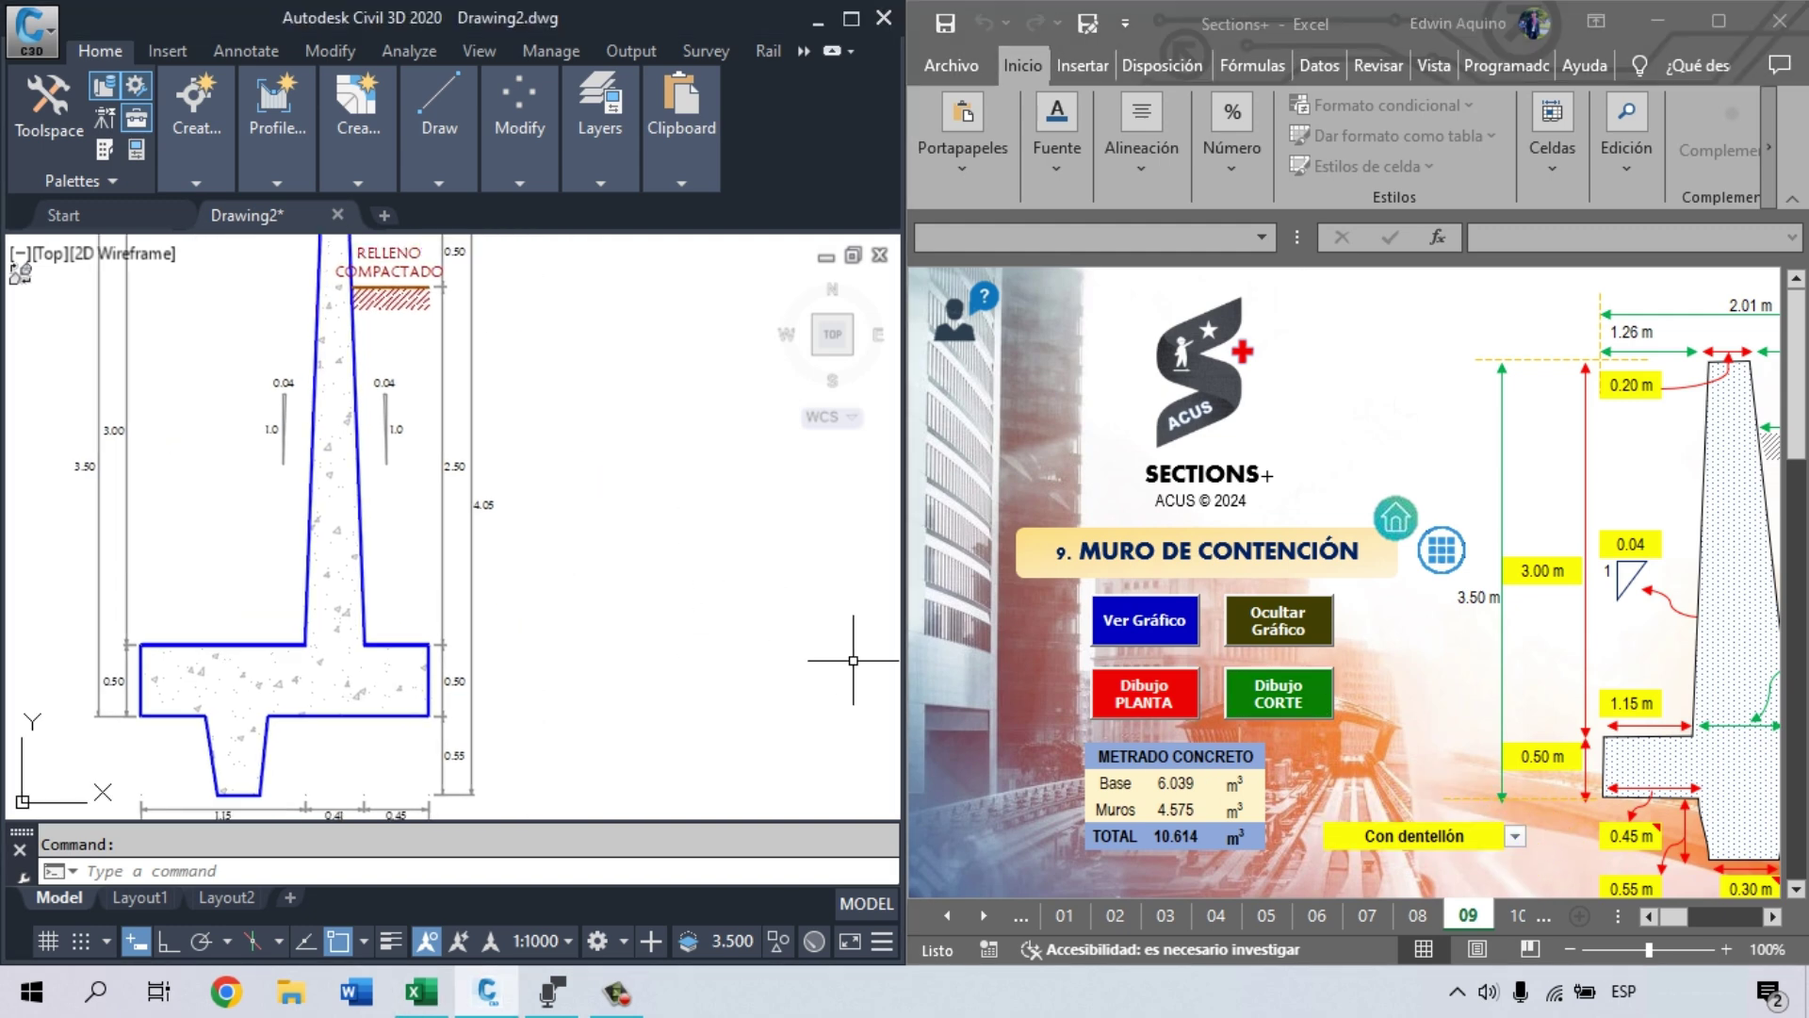
# - Switch to Sin dentellón (9.600 m³) and place the keyless cross-section beside the keyed one
pyautogui.click(1515, 837)
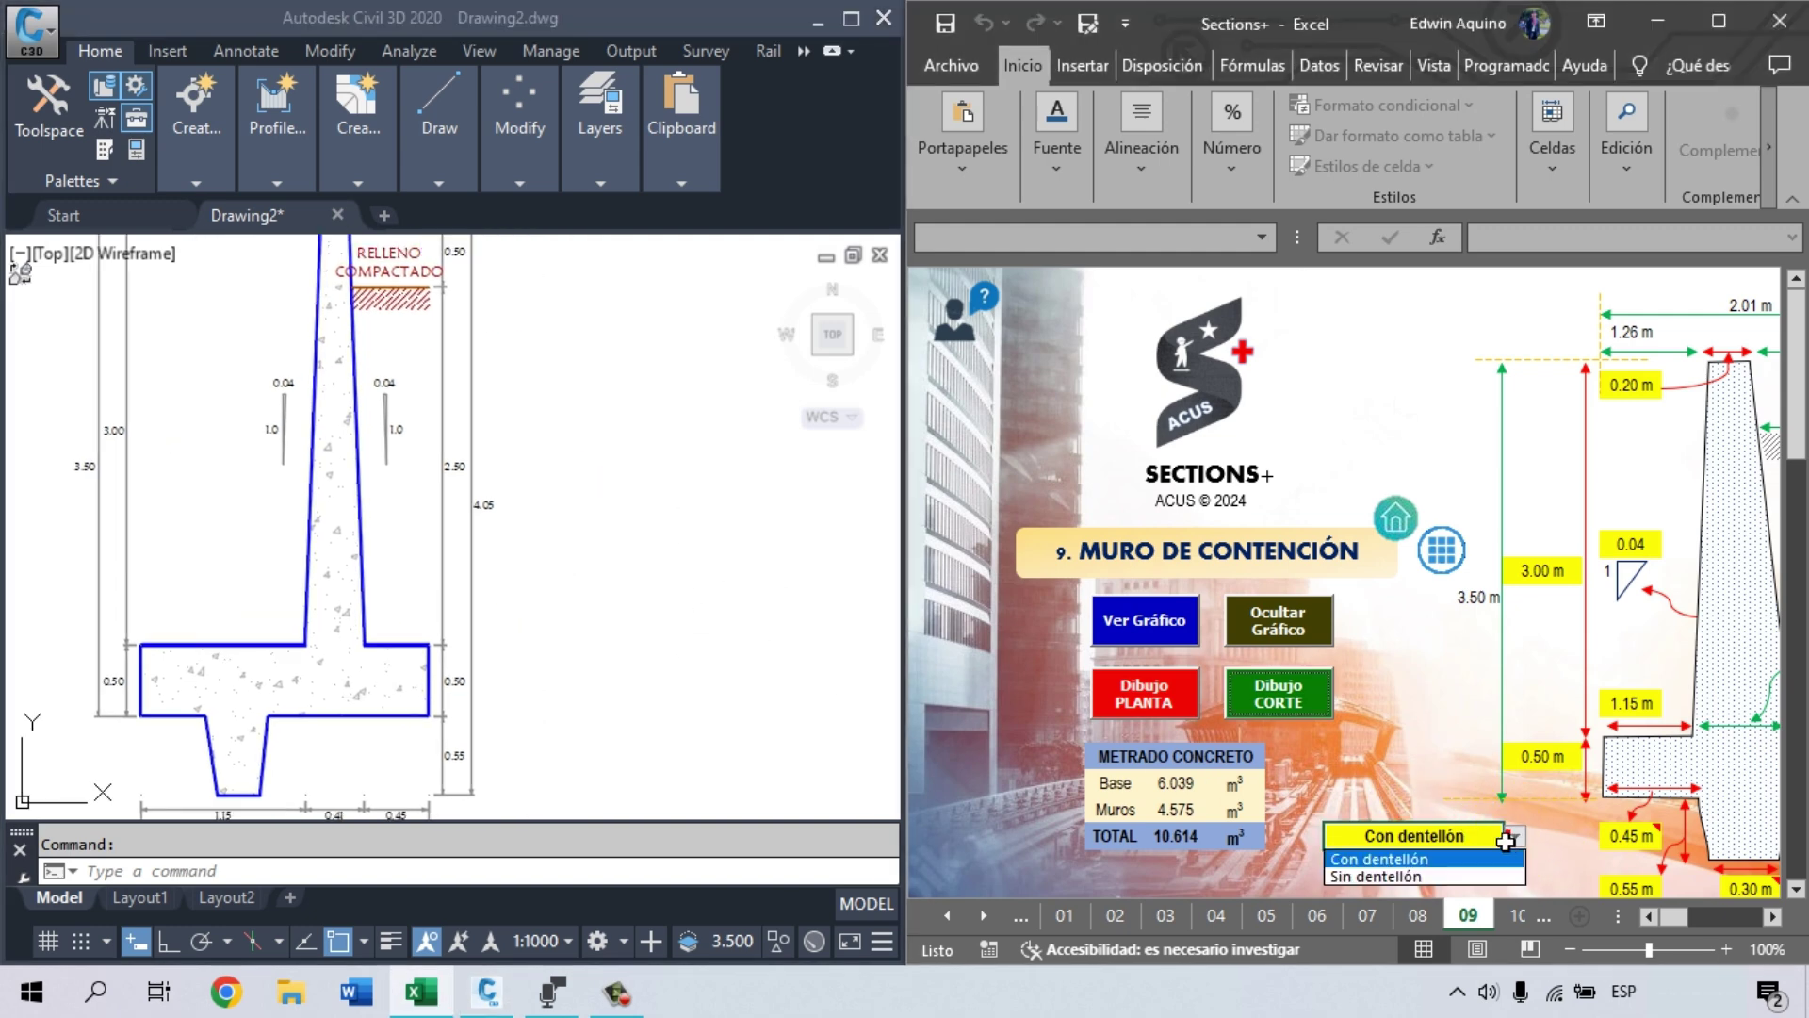
pyautogui.click(1418, 875)
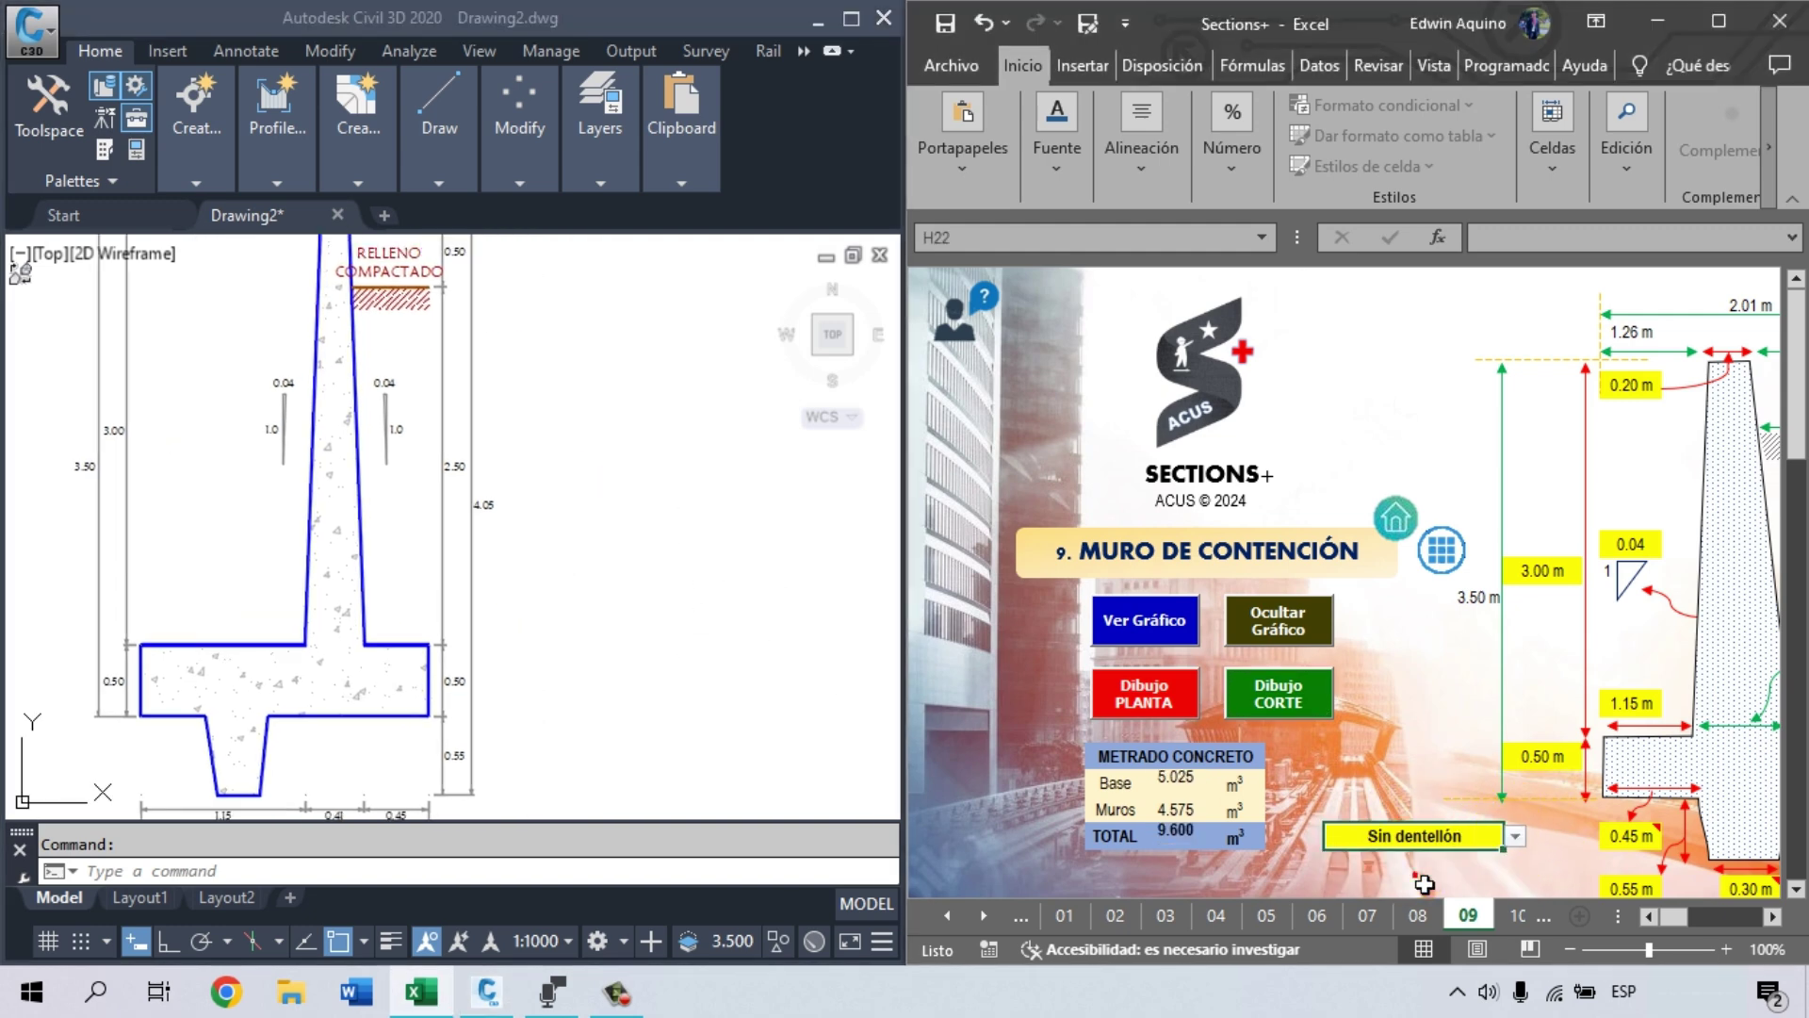
pyautogui.click(1299, 703)
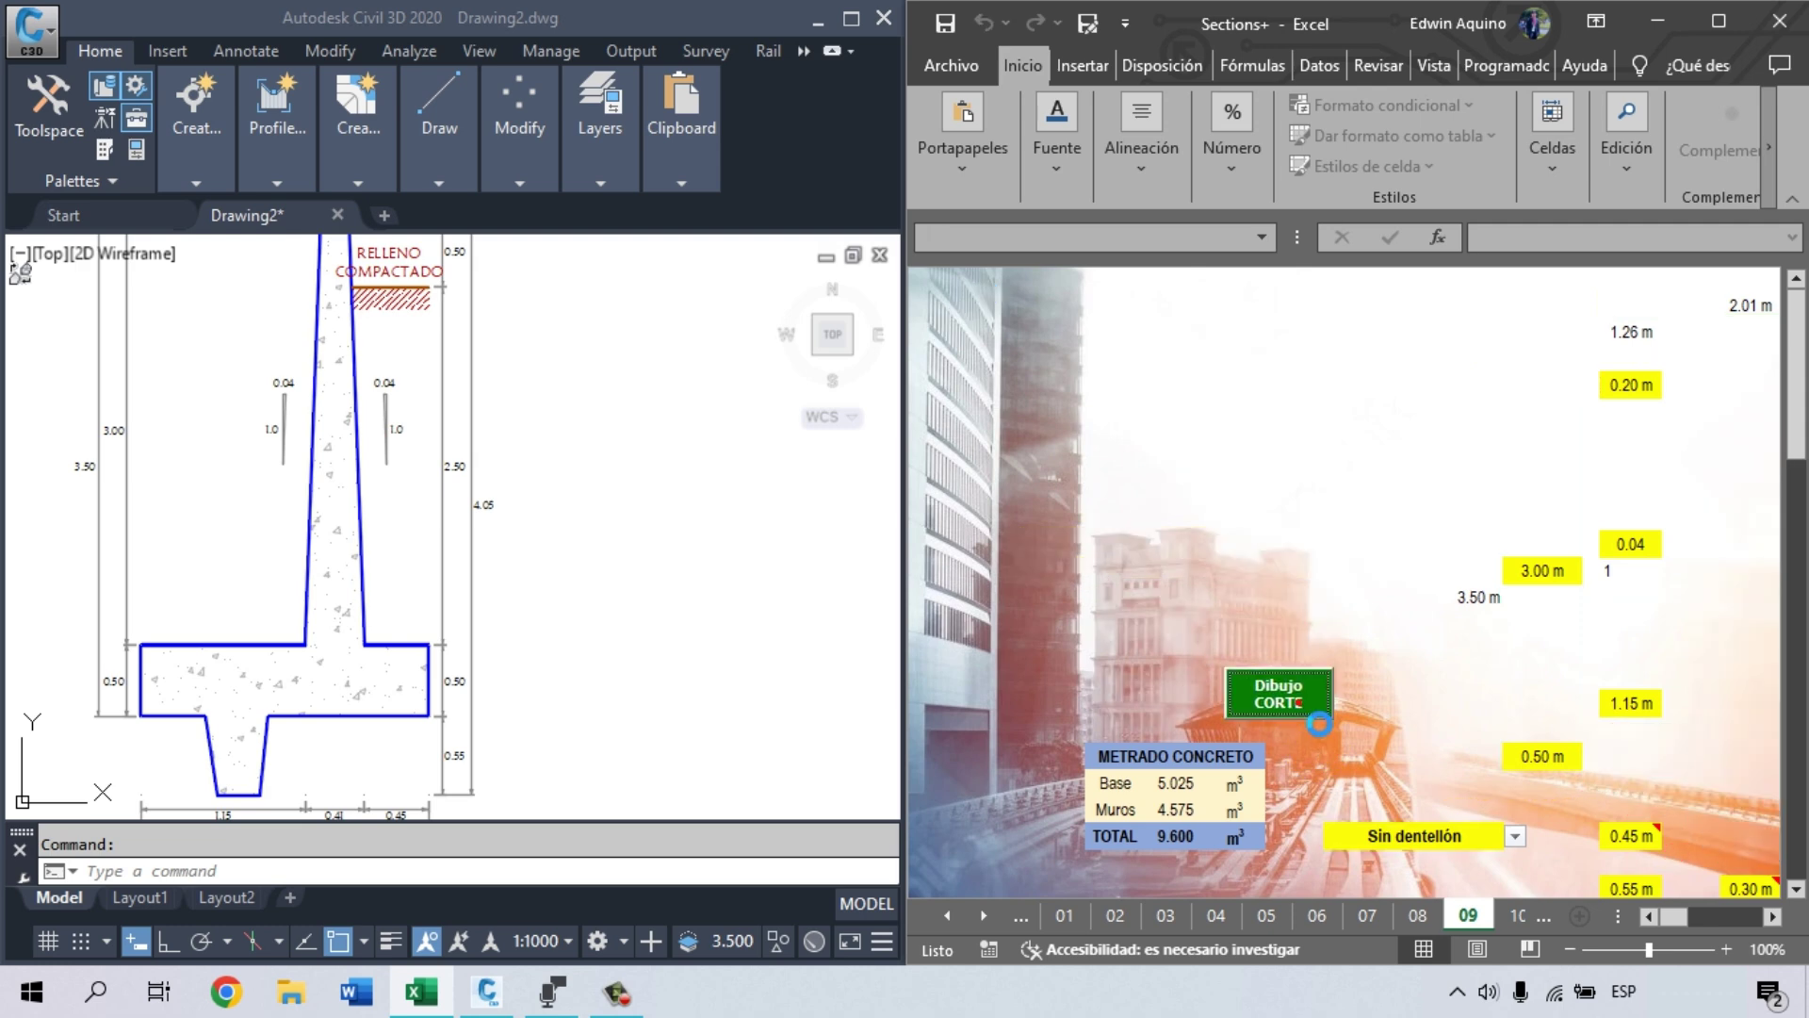
pyautogui.click(504, 618)
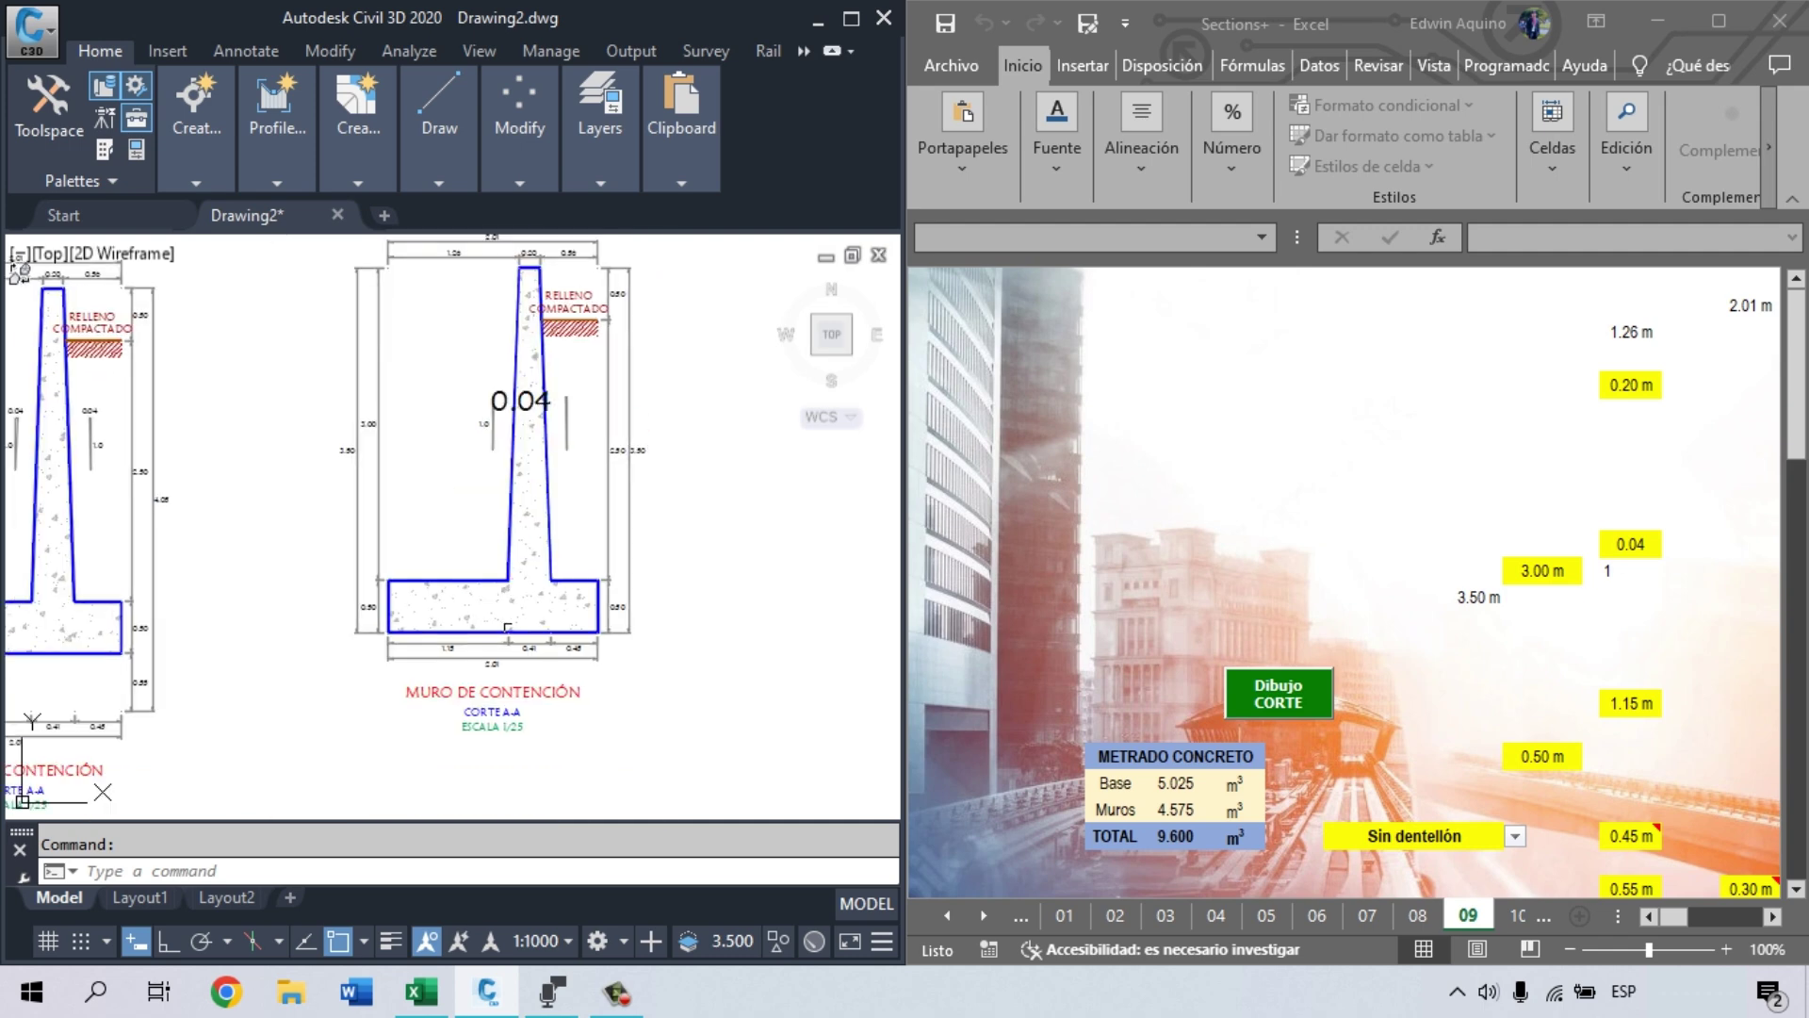
pyautogui.scroll(-2, 620, 582)
pyautogui.scroll(-3, 559, 666)
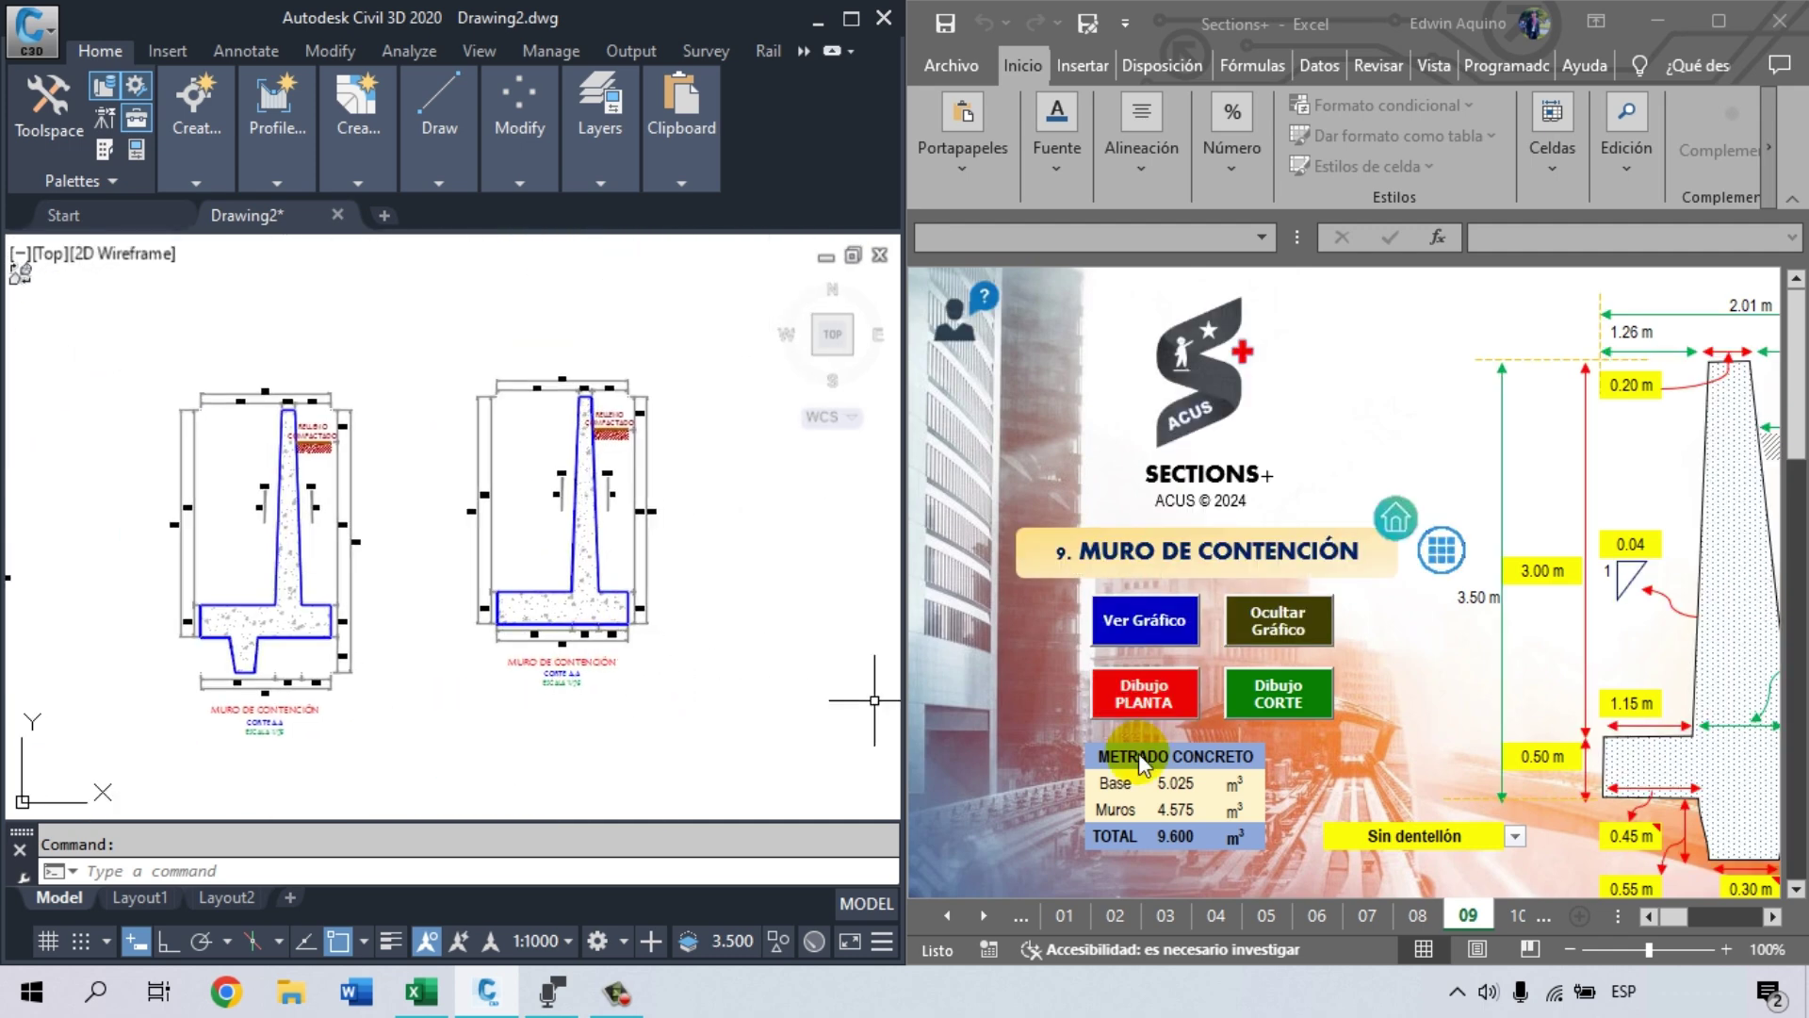
pyautogui.click(1460, 829)
# - Set the key option back to Con dentellón, totalling 10.614 m³, and bring the whole wall diagram into view
pyautogui.click(1515, 835)
pyautogui.click(1463, 862)
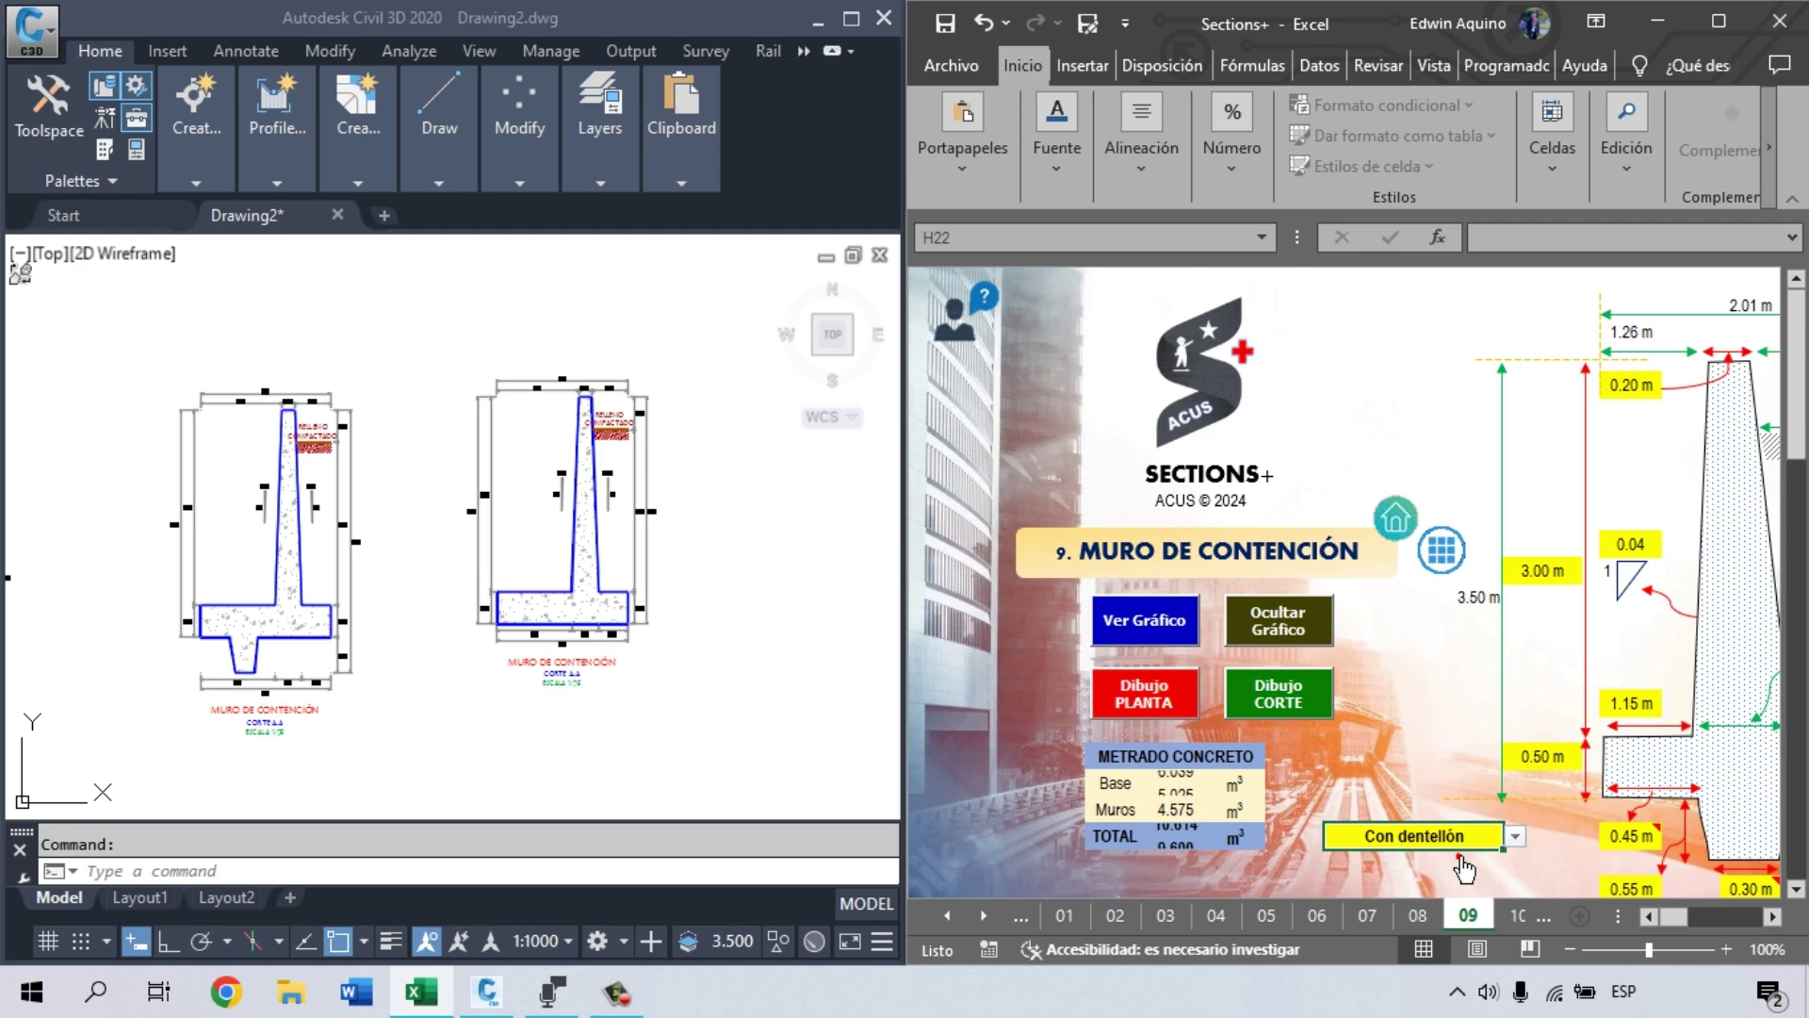
pyautogui.click(1770, 919)
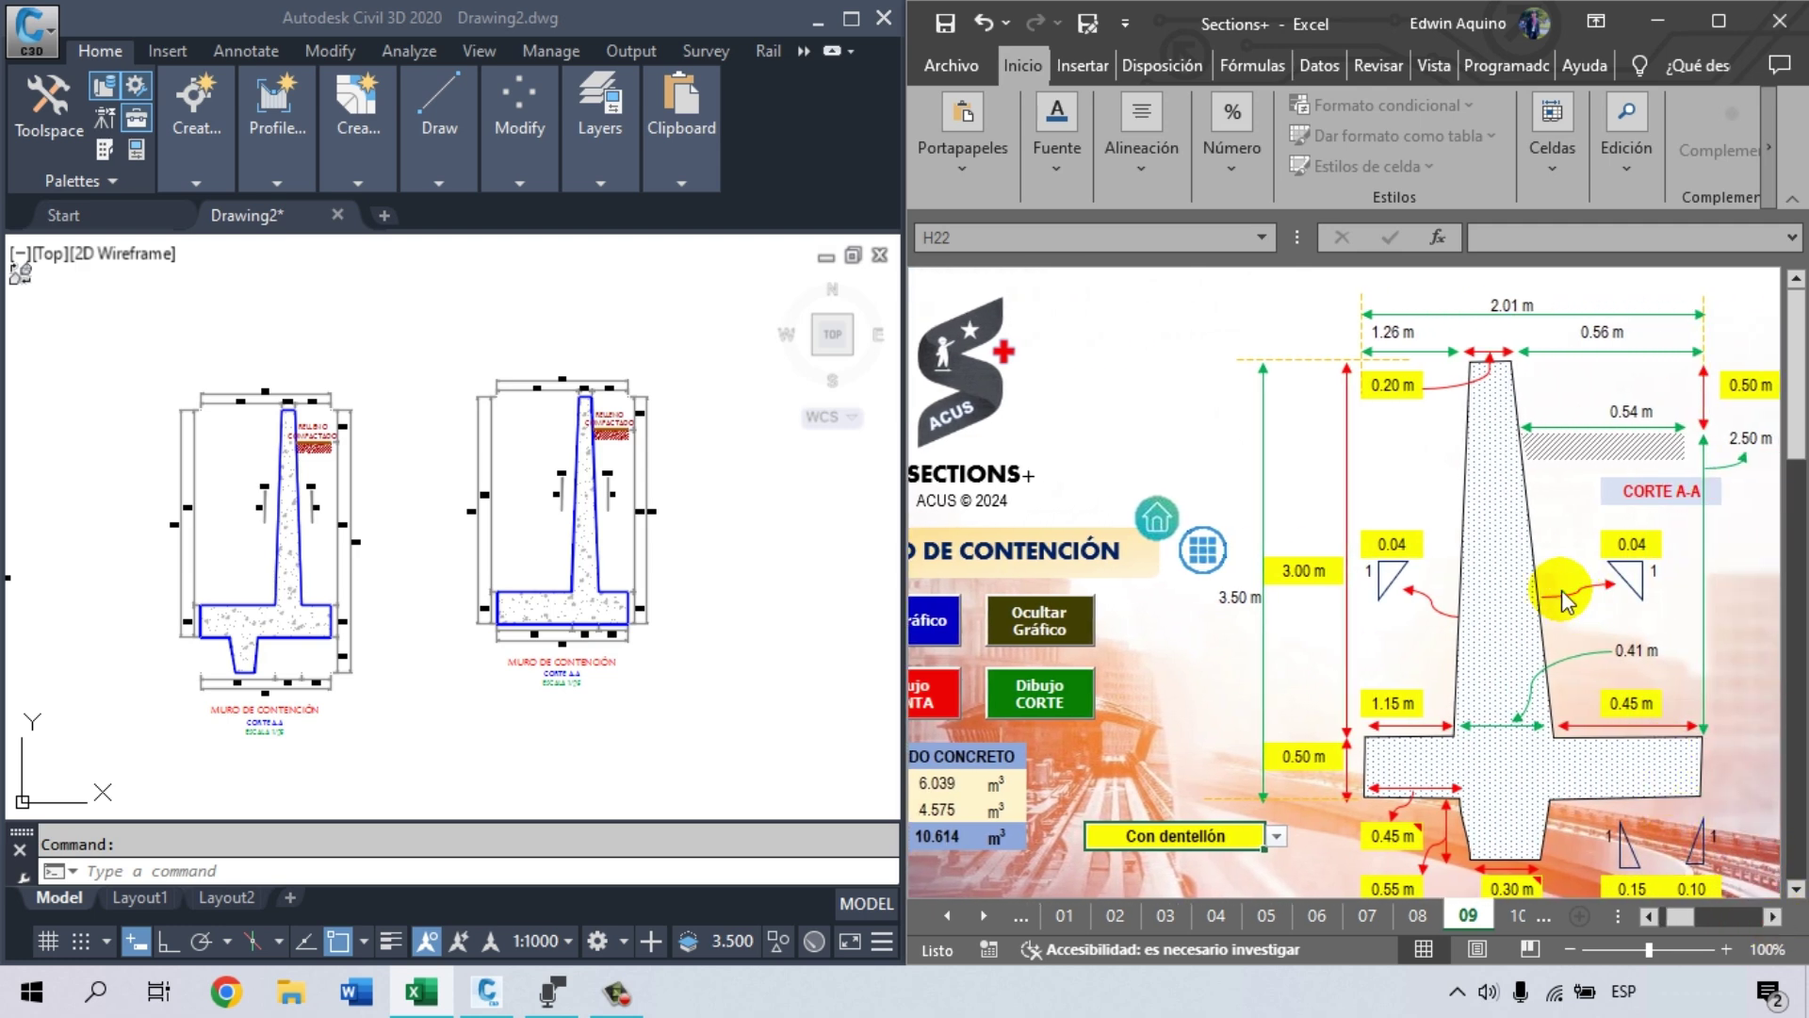
# - Zoom in on the drawn stem to verify its 0.04 : 1.0 face slopes
pyautogui.scroll(3, 537, 512)
pyautogui.scroll(2, 537, 513)
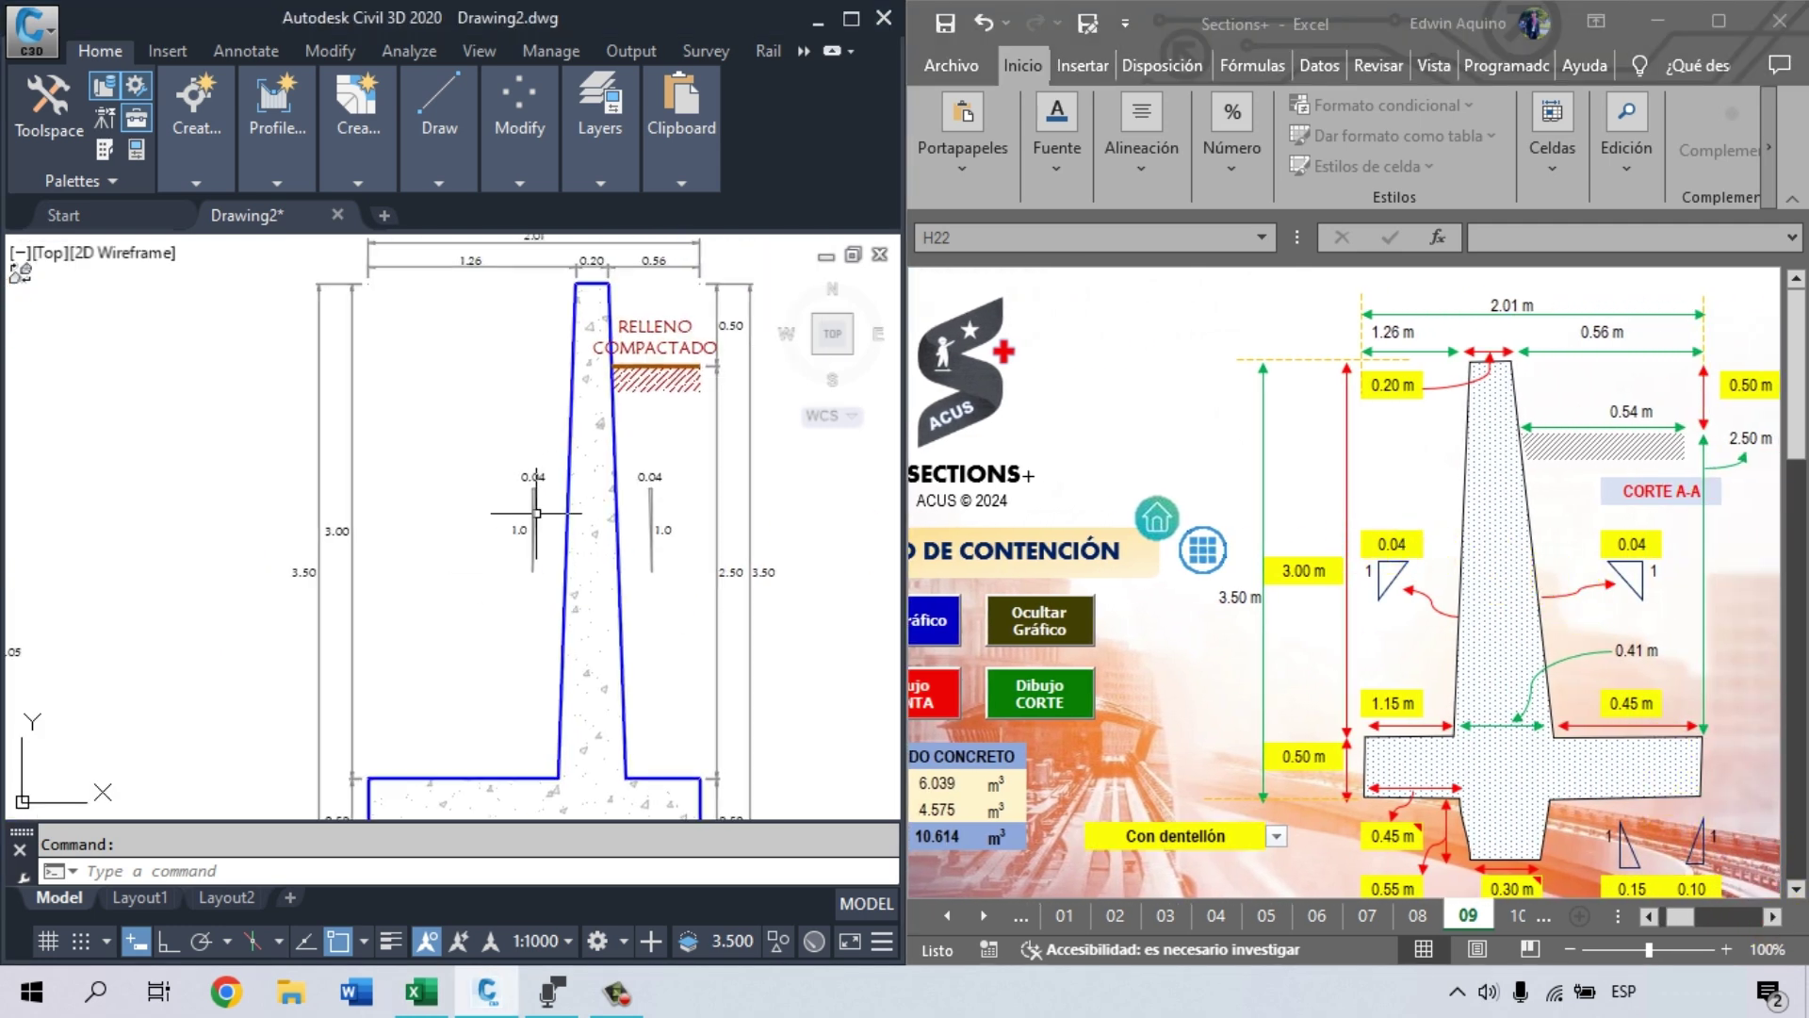
pyautogui.scroll(2, 490, 512)
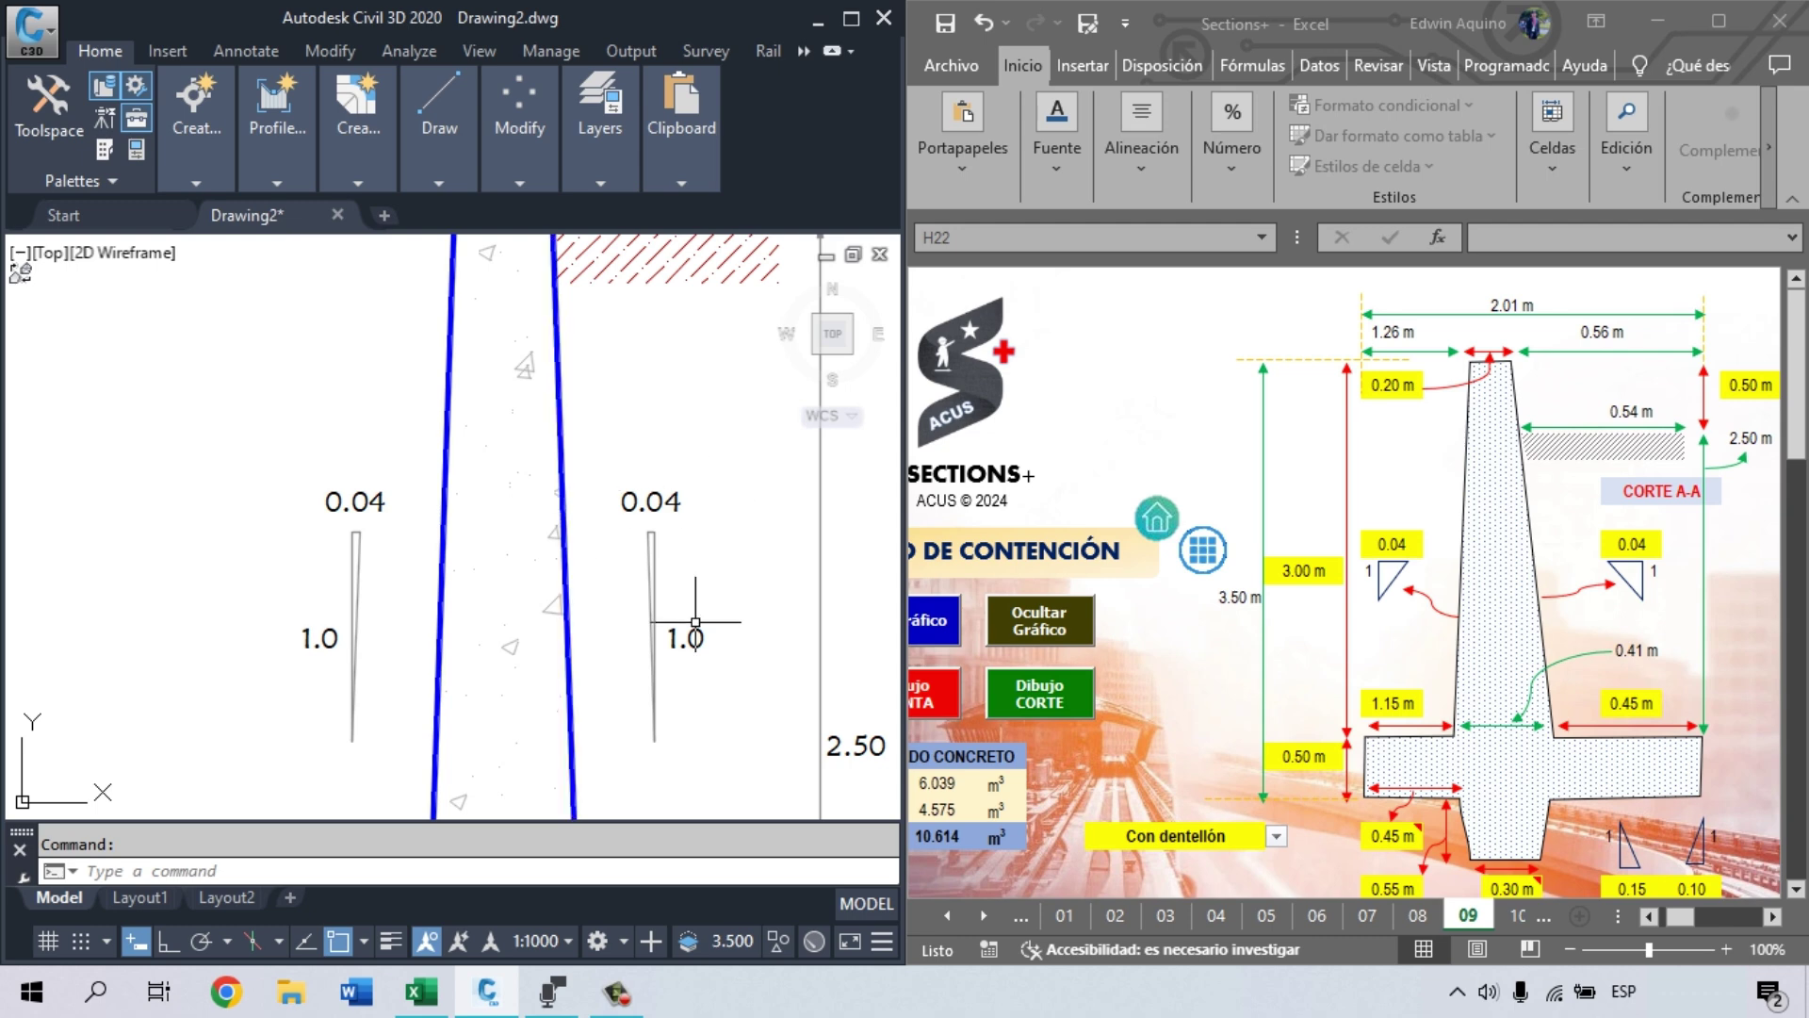
pyautogui.scroll(-2, 604, 511)
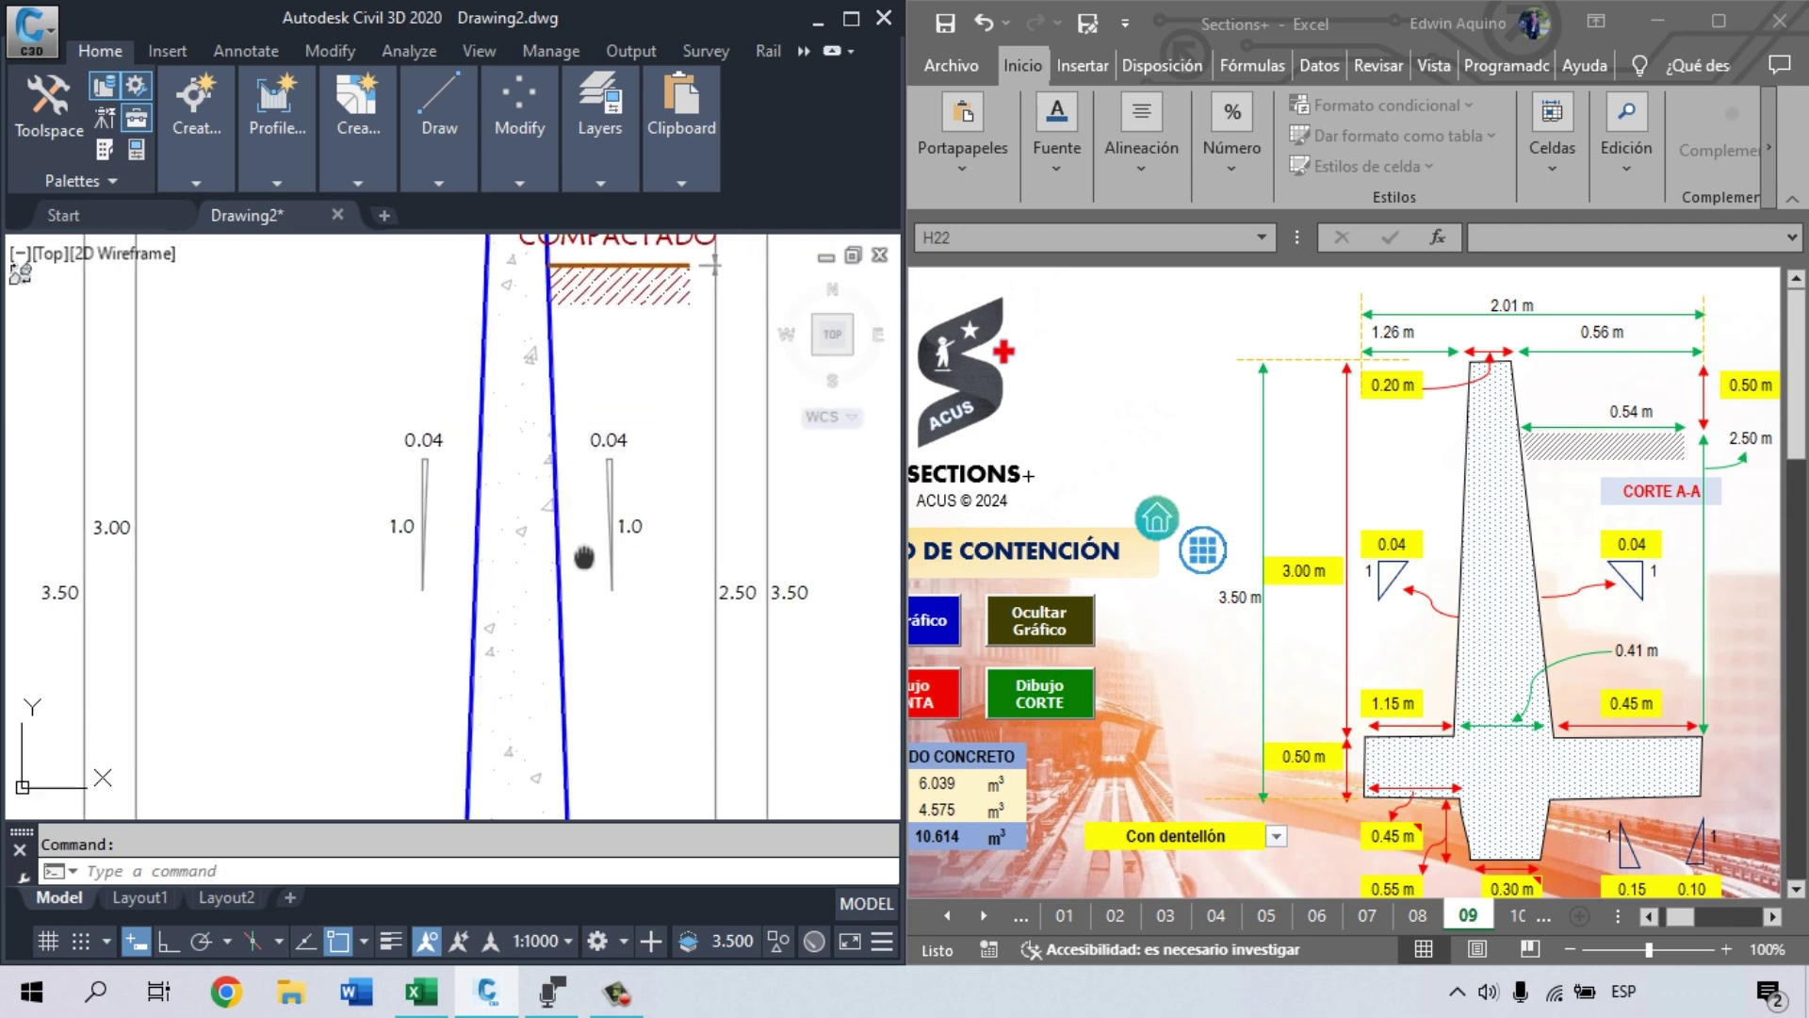
pyautogui.scroll(1, 484, 634)
pyautogui.scroll(-1, 514, 493)
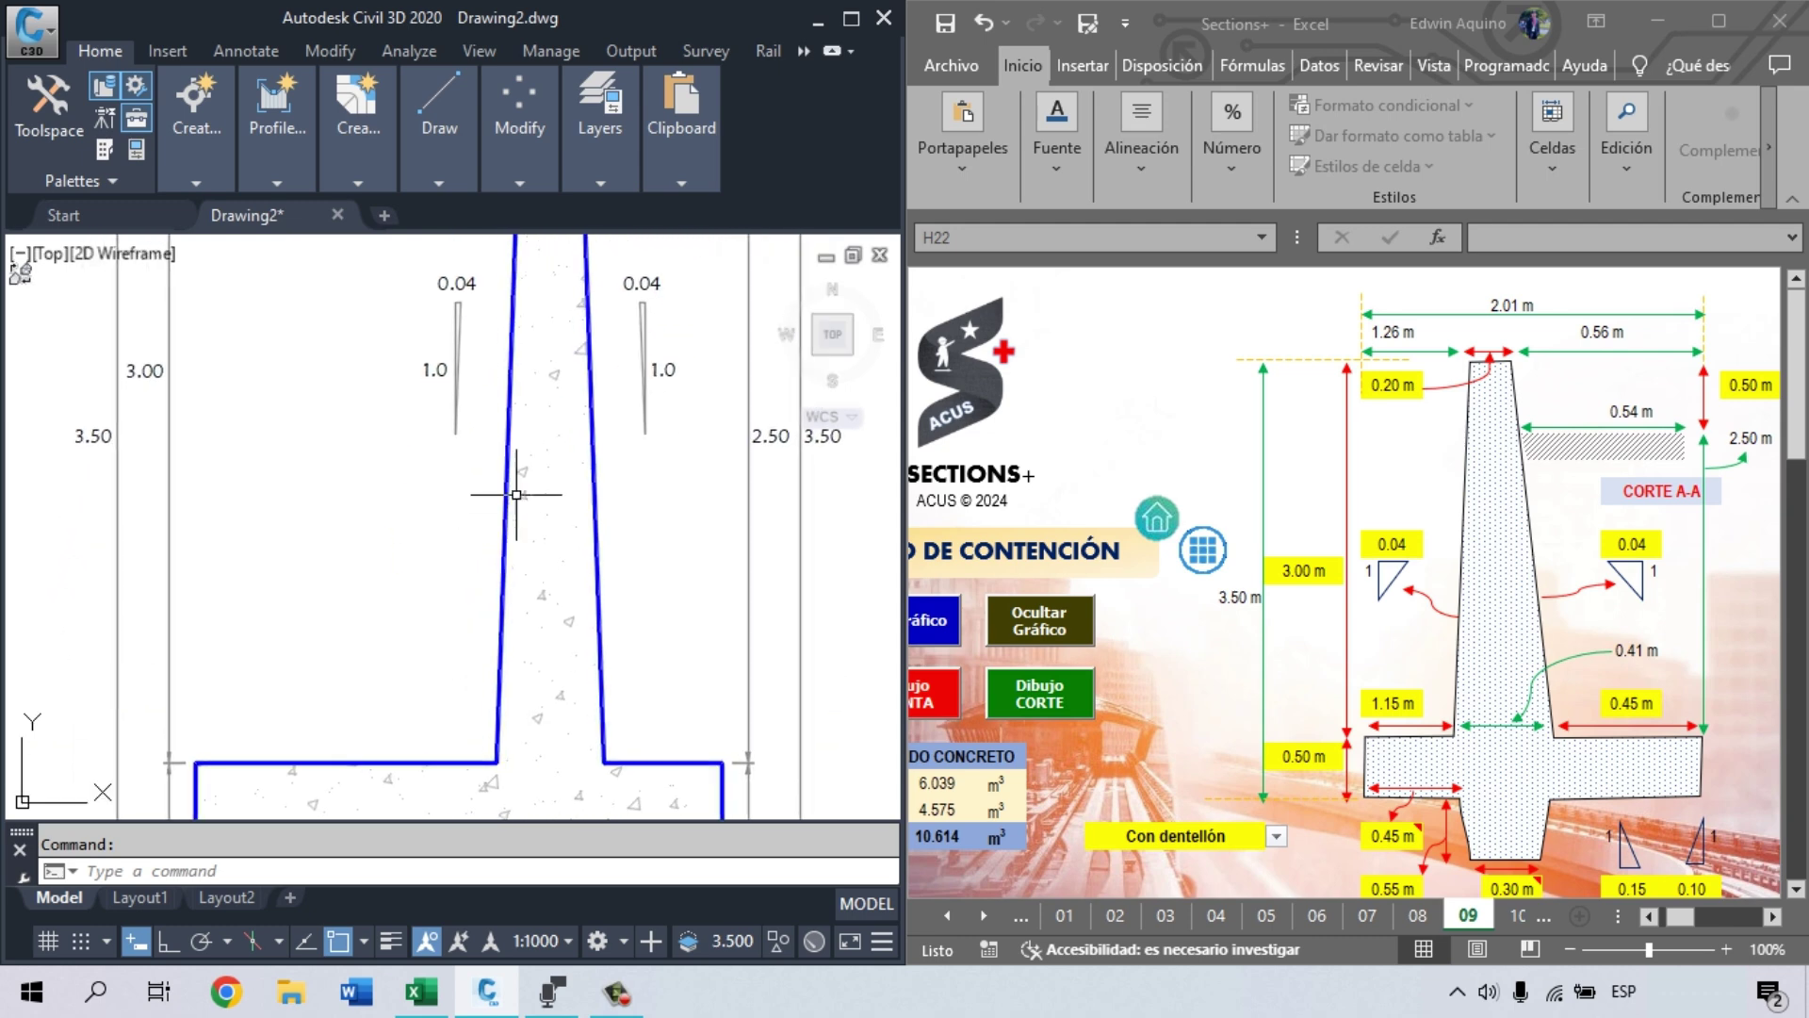
pyautogui.click(1439, 598)
# - Change the front-face slope in M11 from 0.04 to 0, lowering total concrete to 9.564 m³
pyautogui.click(1412, 556)
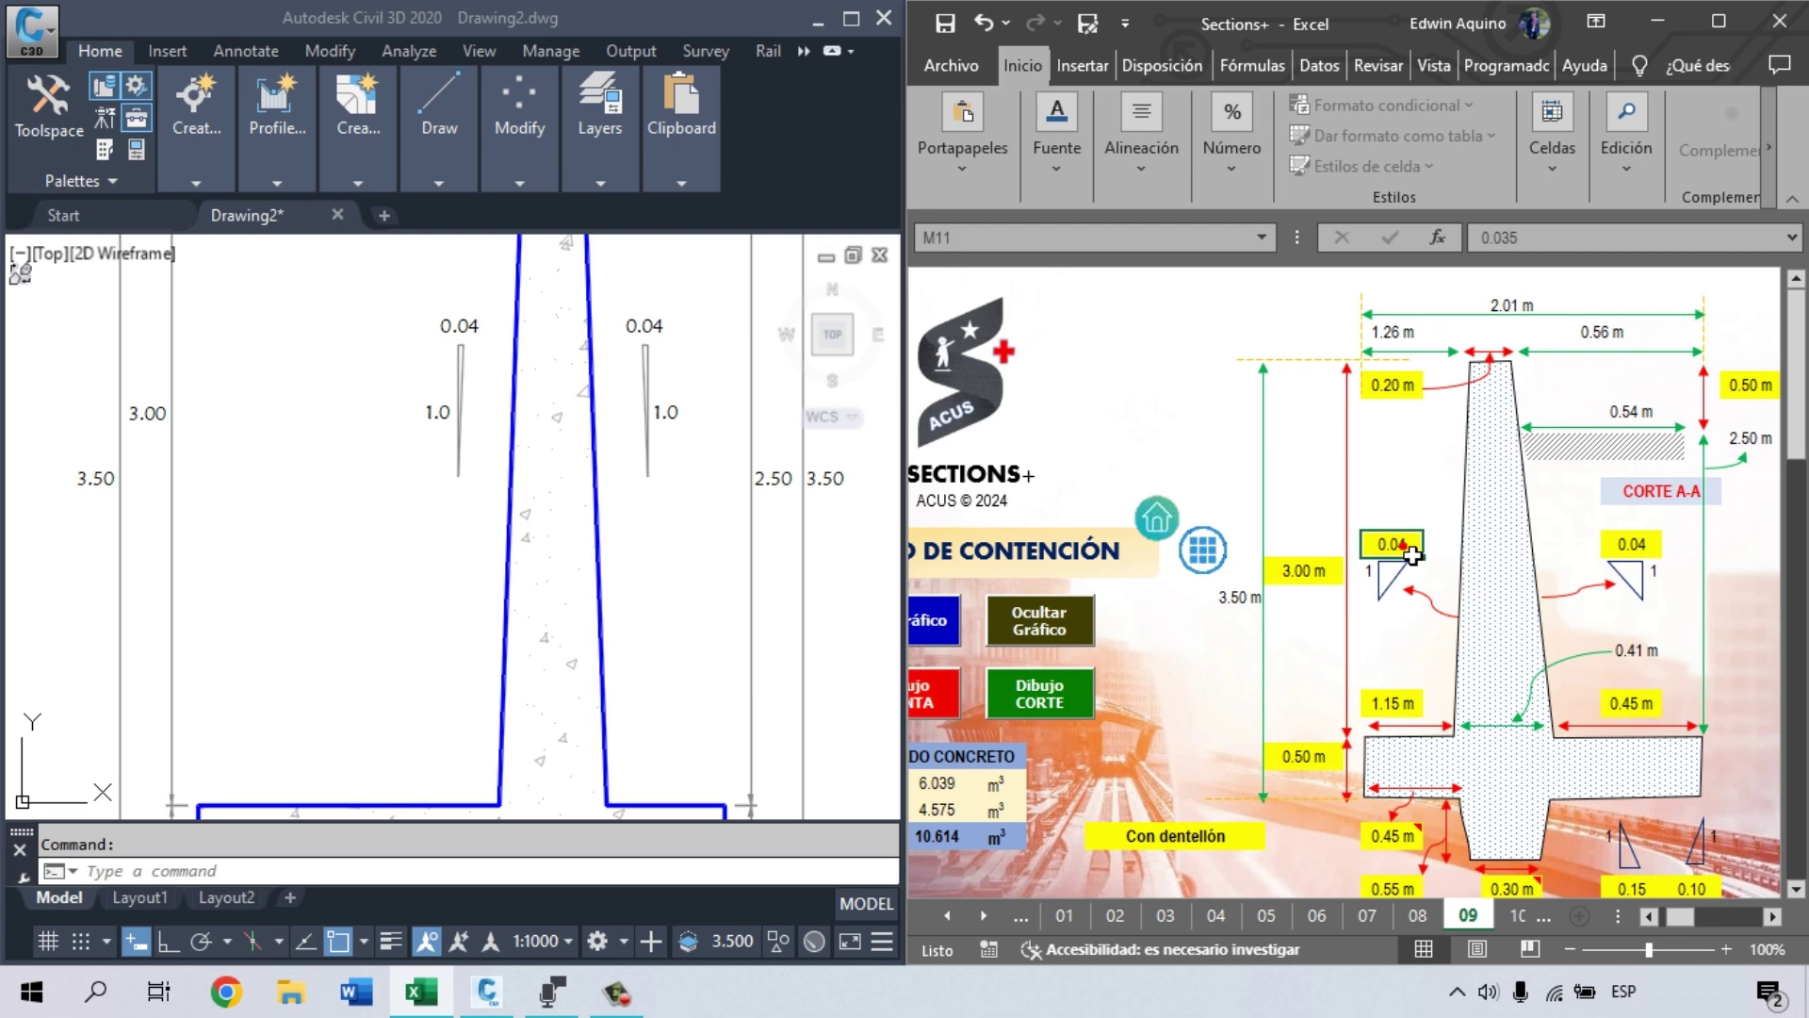
pyautogui.write('0')
pyautogui.press('Return')
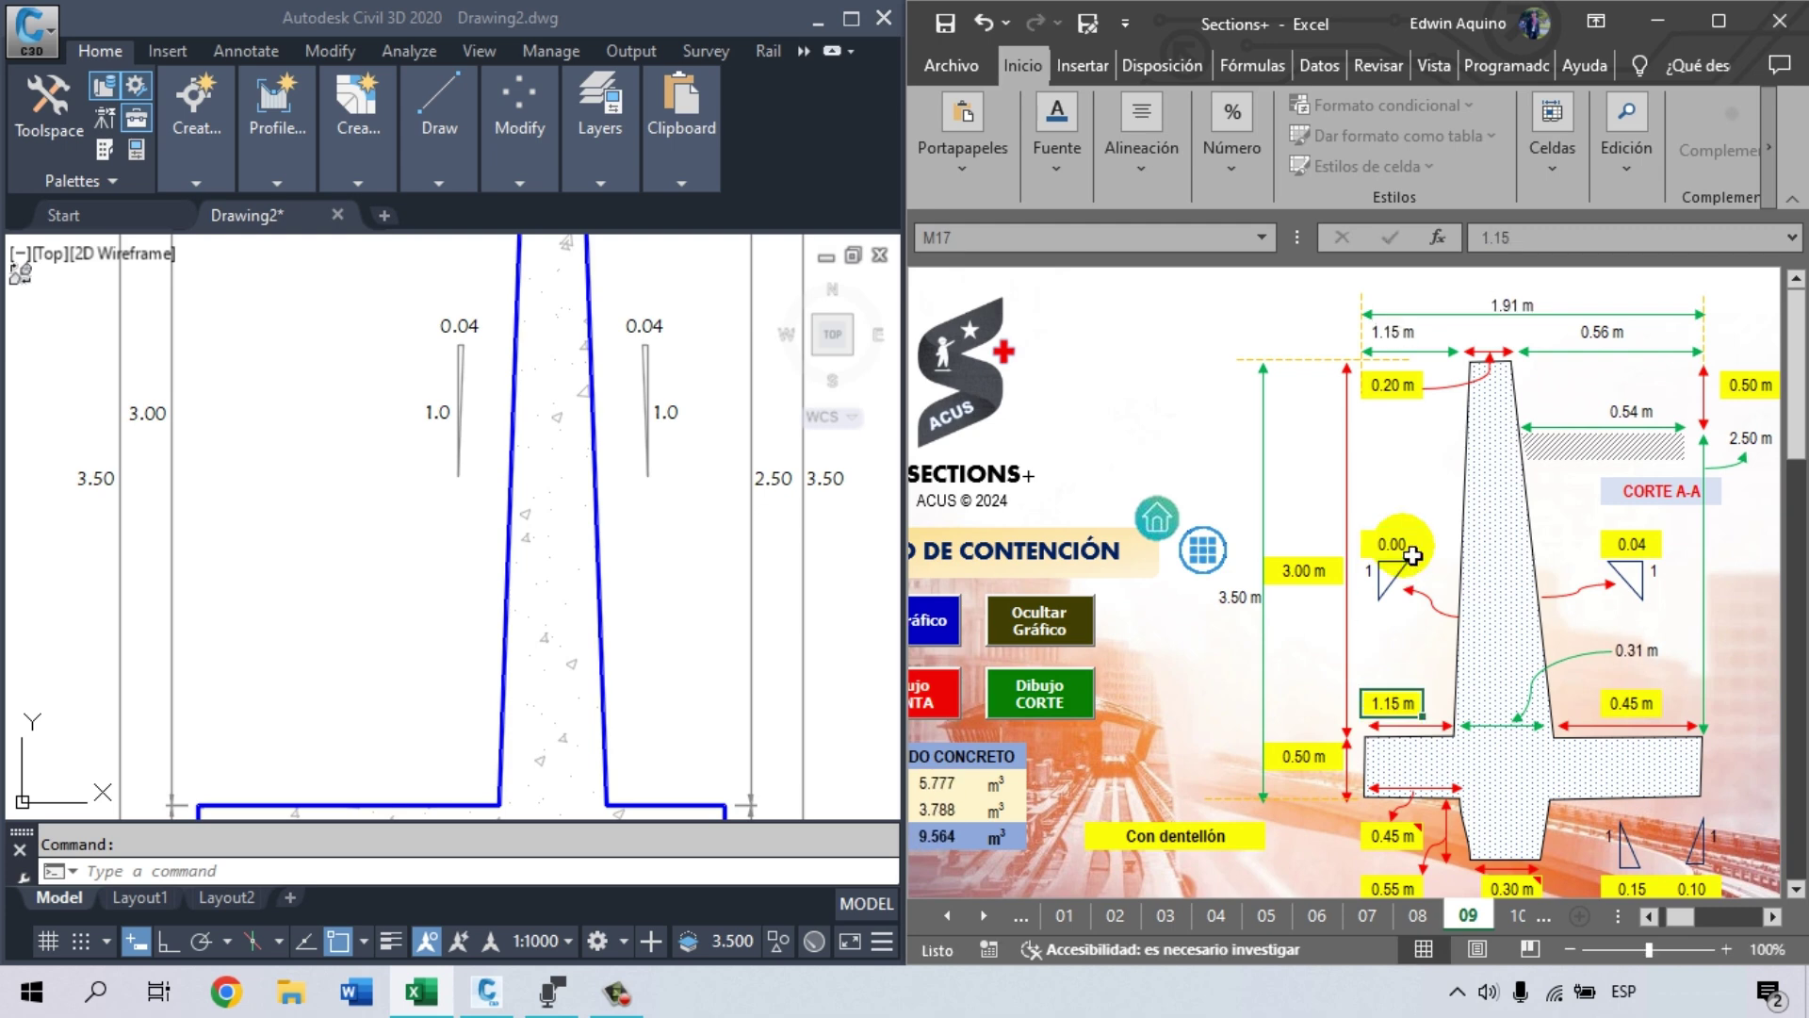
# - Place the third, vertical-face cross-section in Civil 3D and frame all three sections
pyautogui.click(1065, 695)
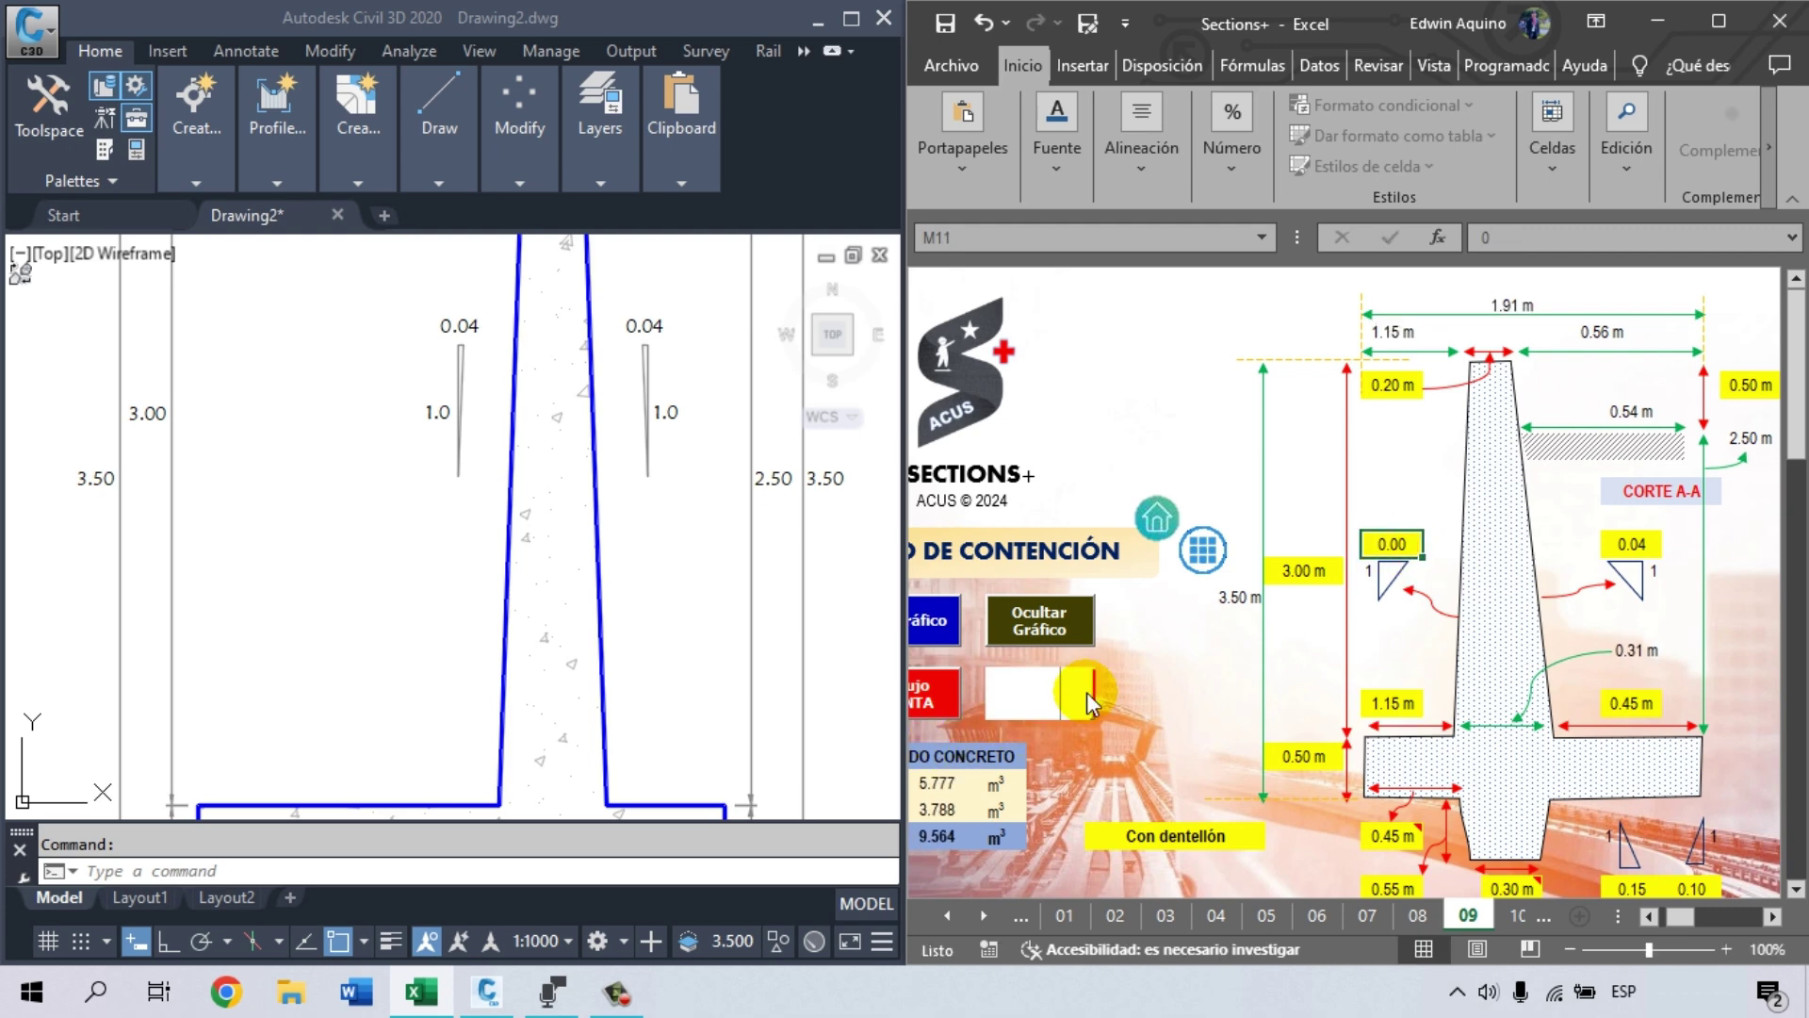
pyautogui.click(461, 571)
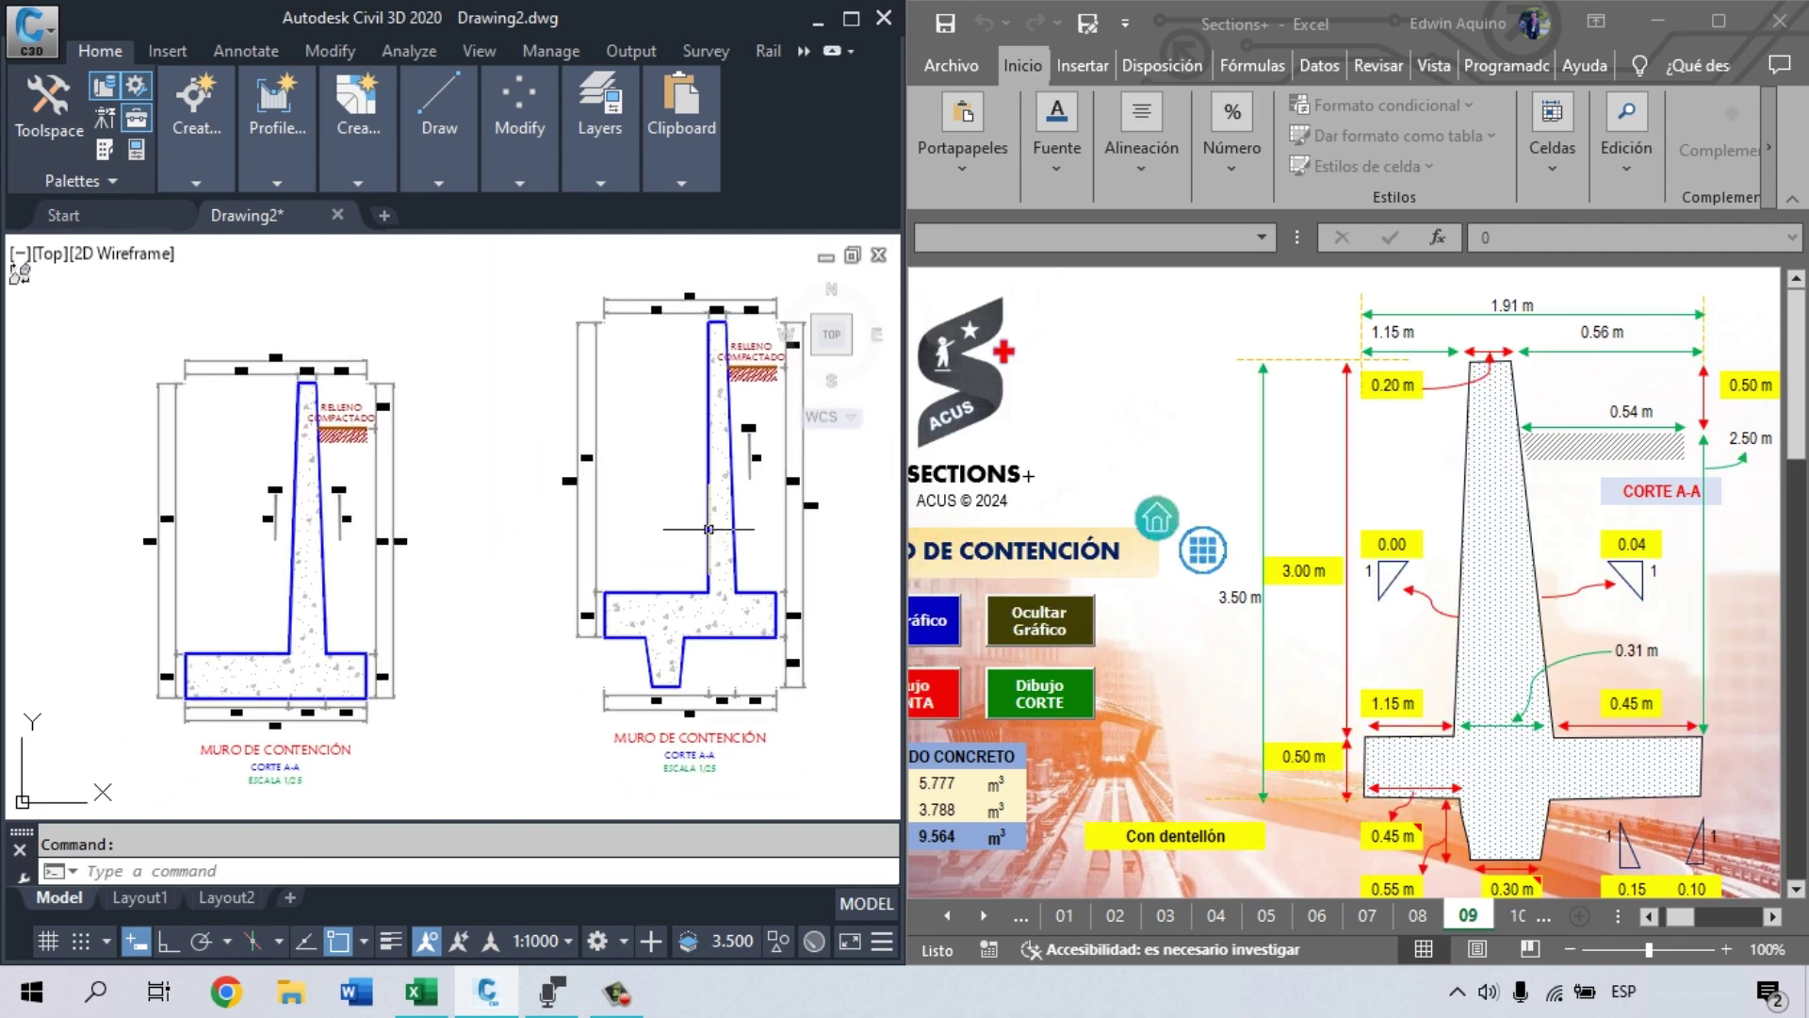
pyautogui.scroll(-3, 709, 528)
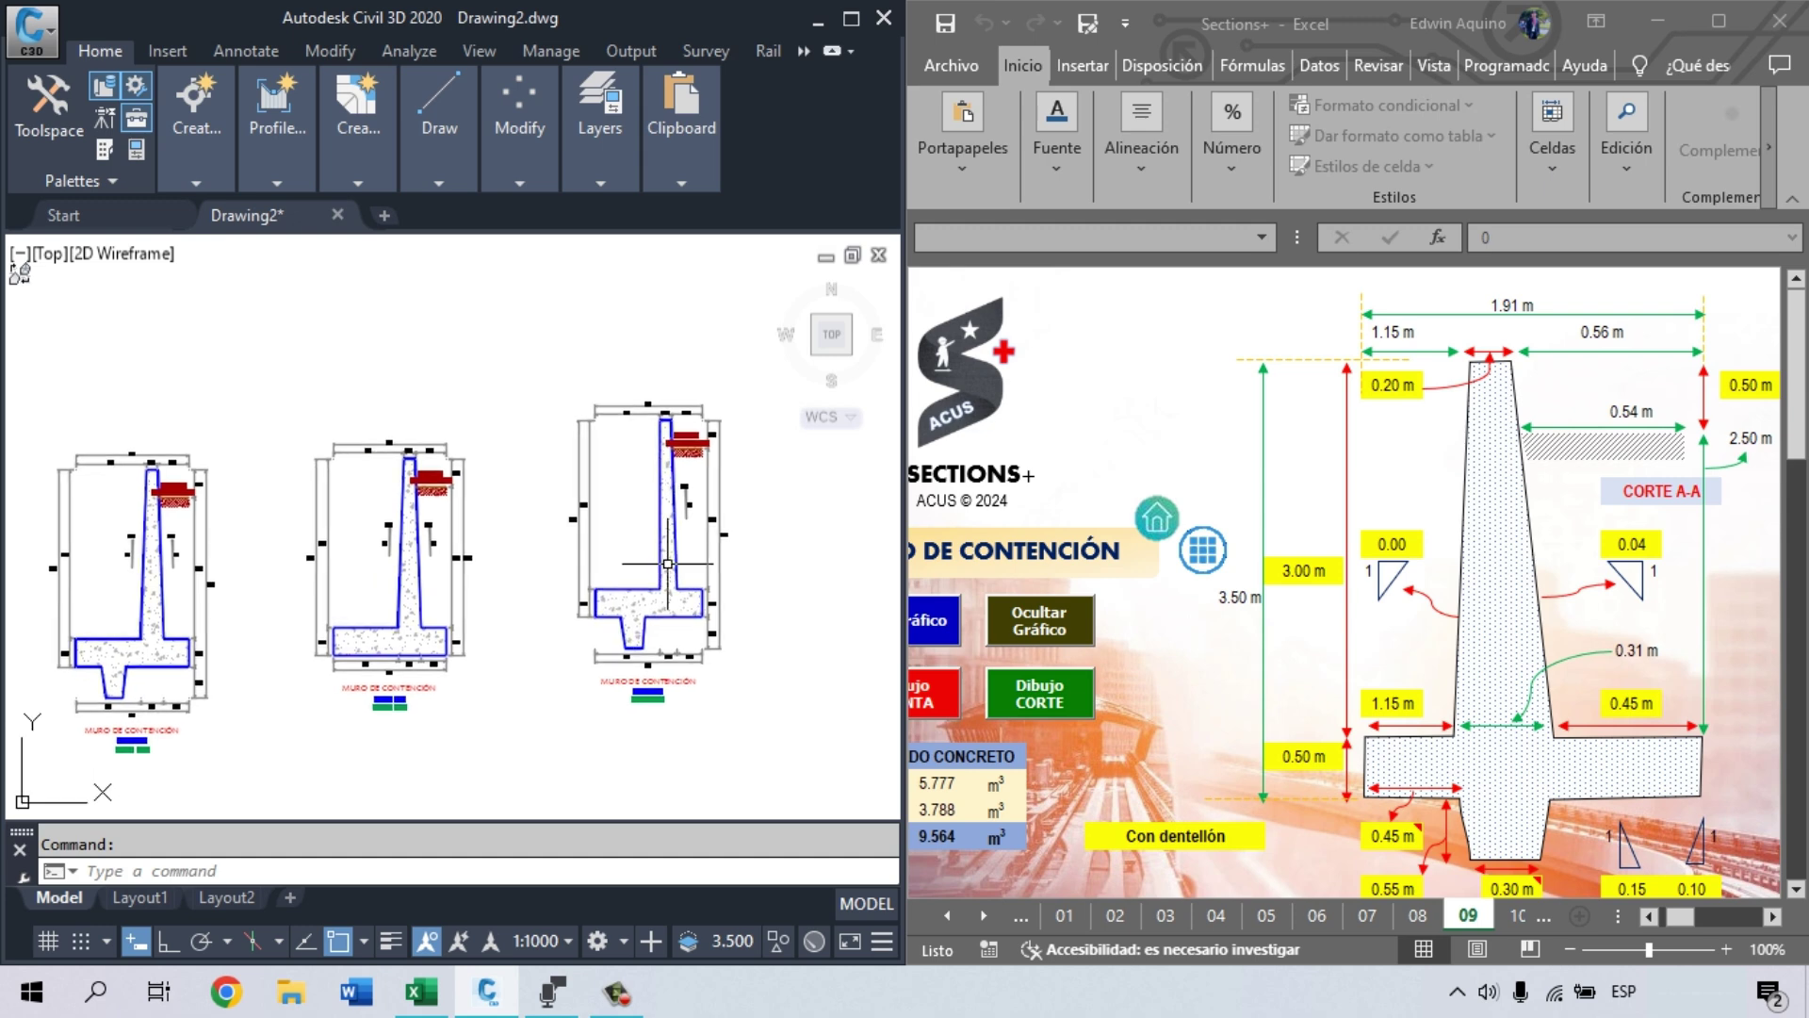
pyautogui.moveTo(673, 569); pyautogui.dragTo(696, 507)
pyautogui.click(1327, 622)
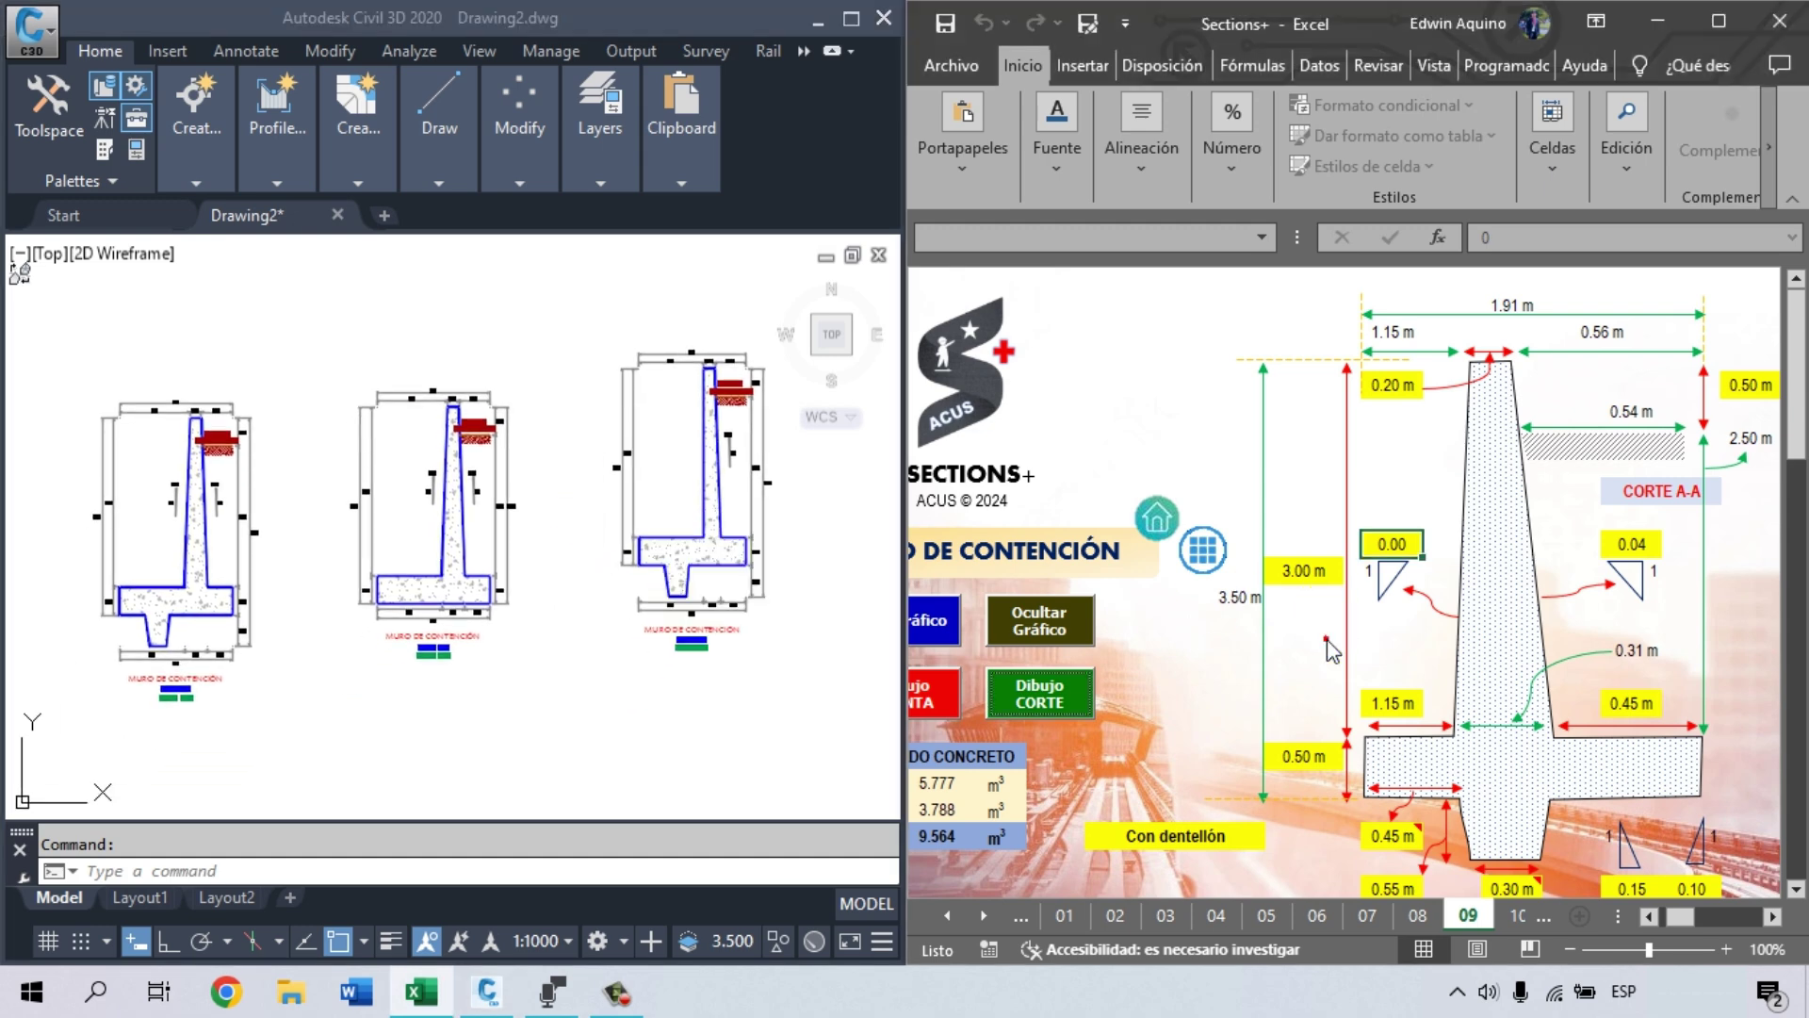
pyautogui.click(685, 534)
pyautogui.scroll(5, 685, 535)
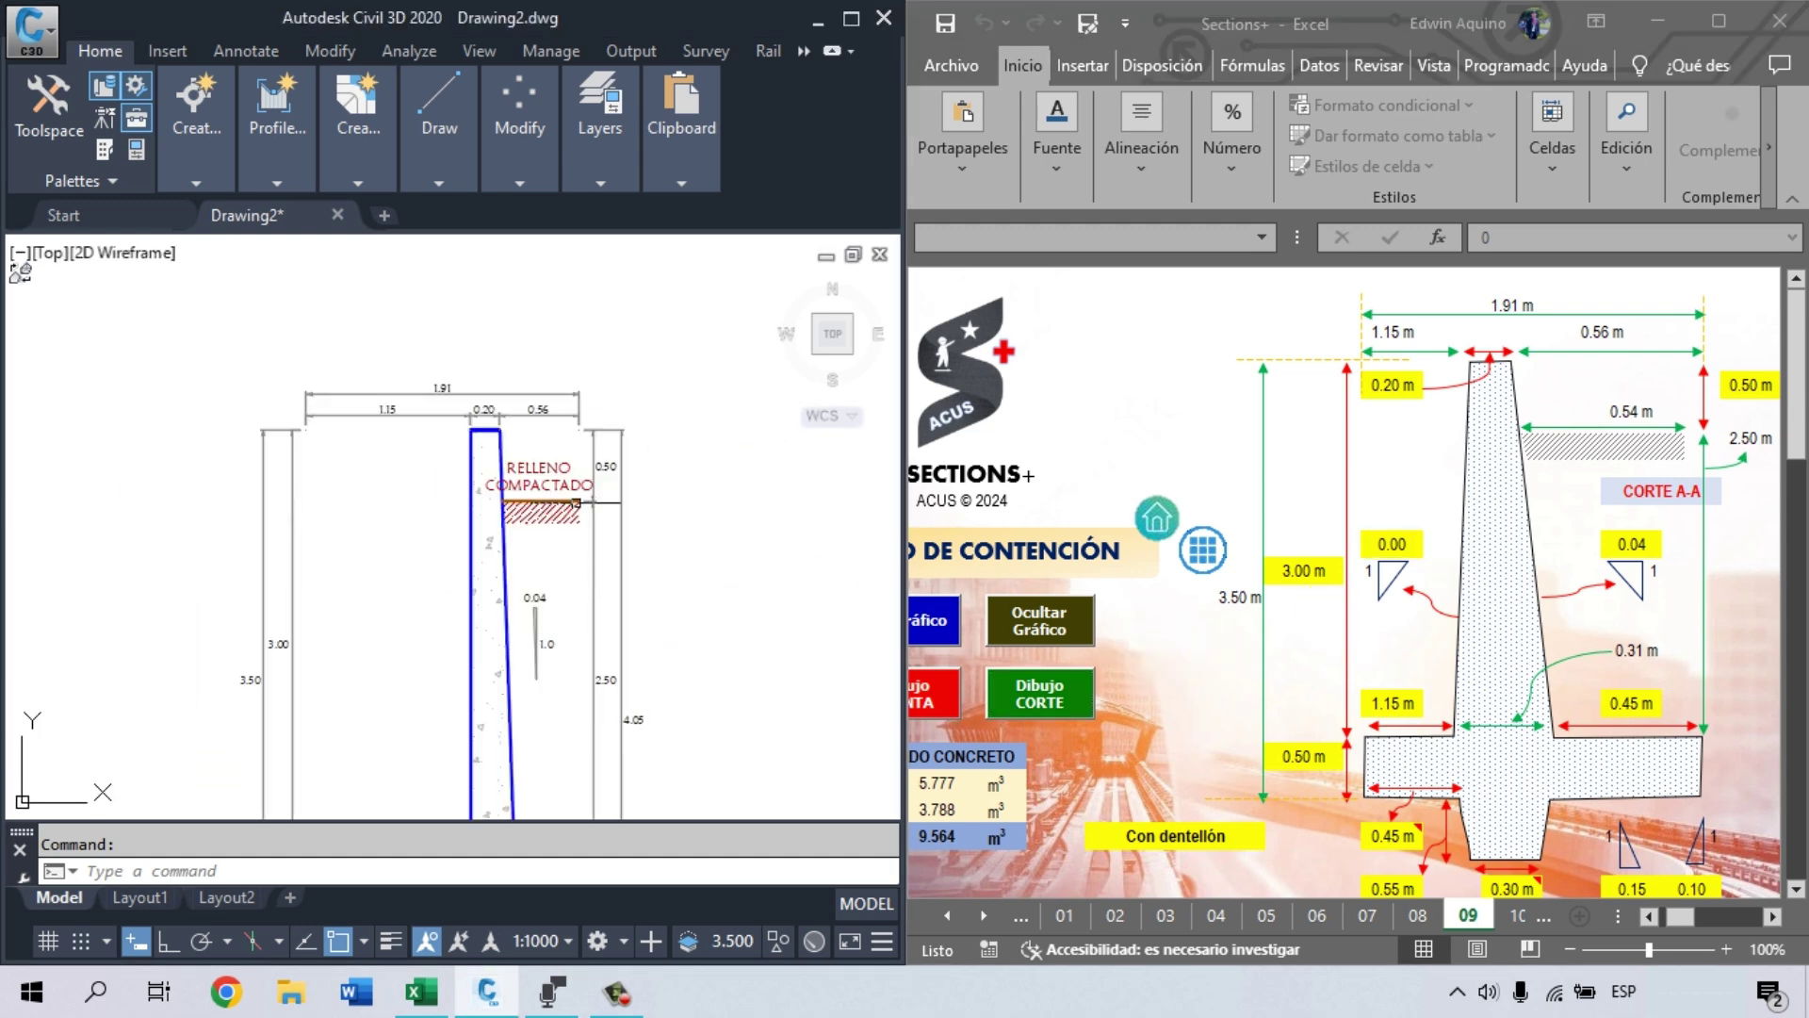
pyautogui.scroll(-3, 685, 534)
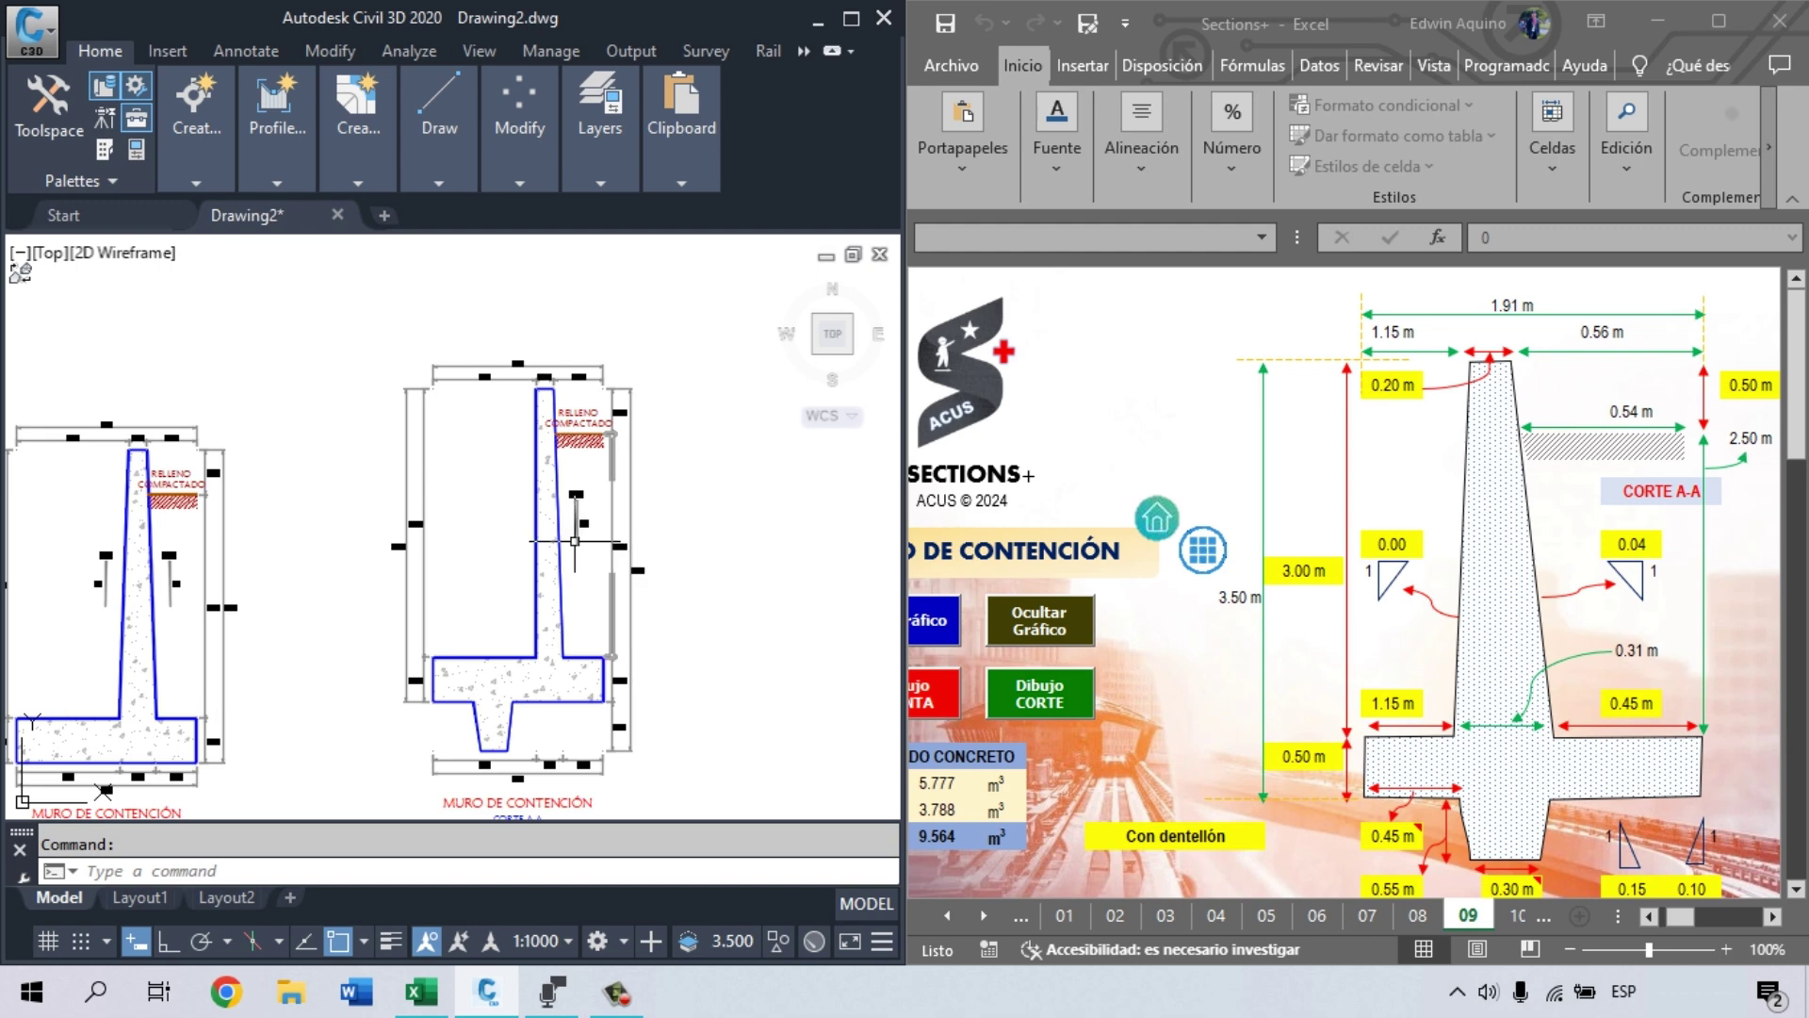
pyautogui.moveTo(538, 636); pyautogui.dragTo(672, 608)
pyautogui.scroll(-3, 671, 608)
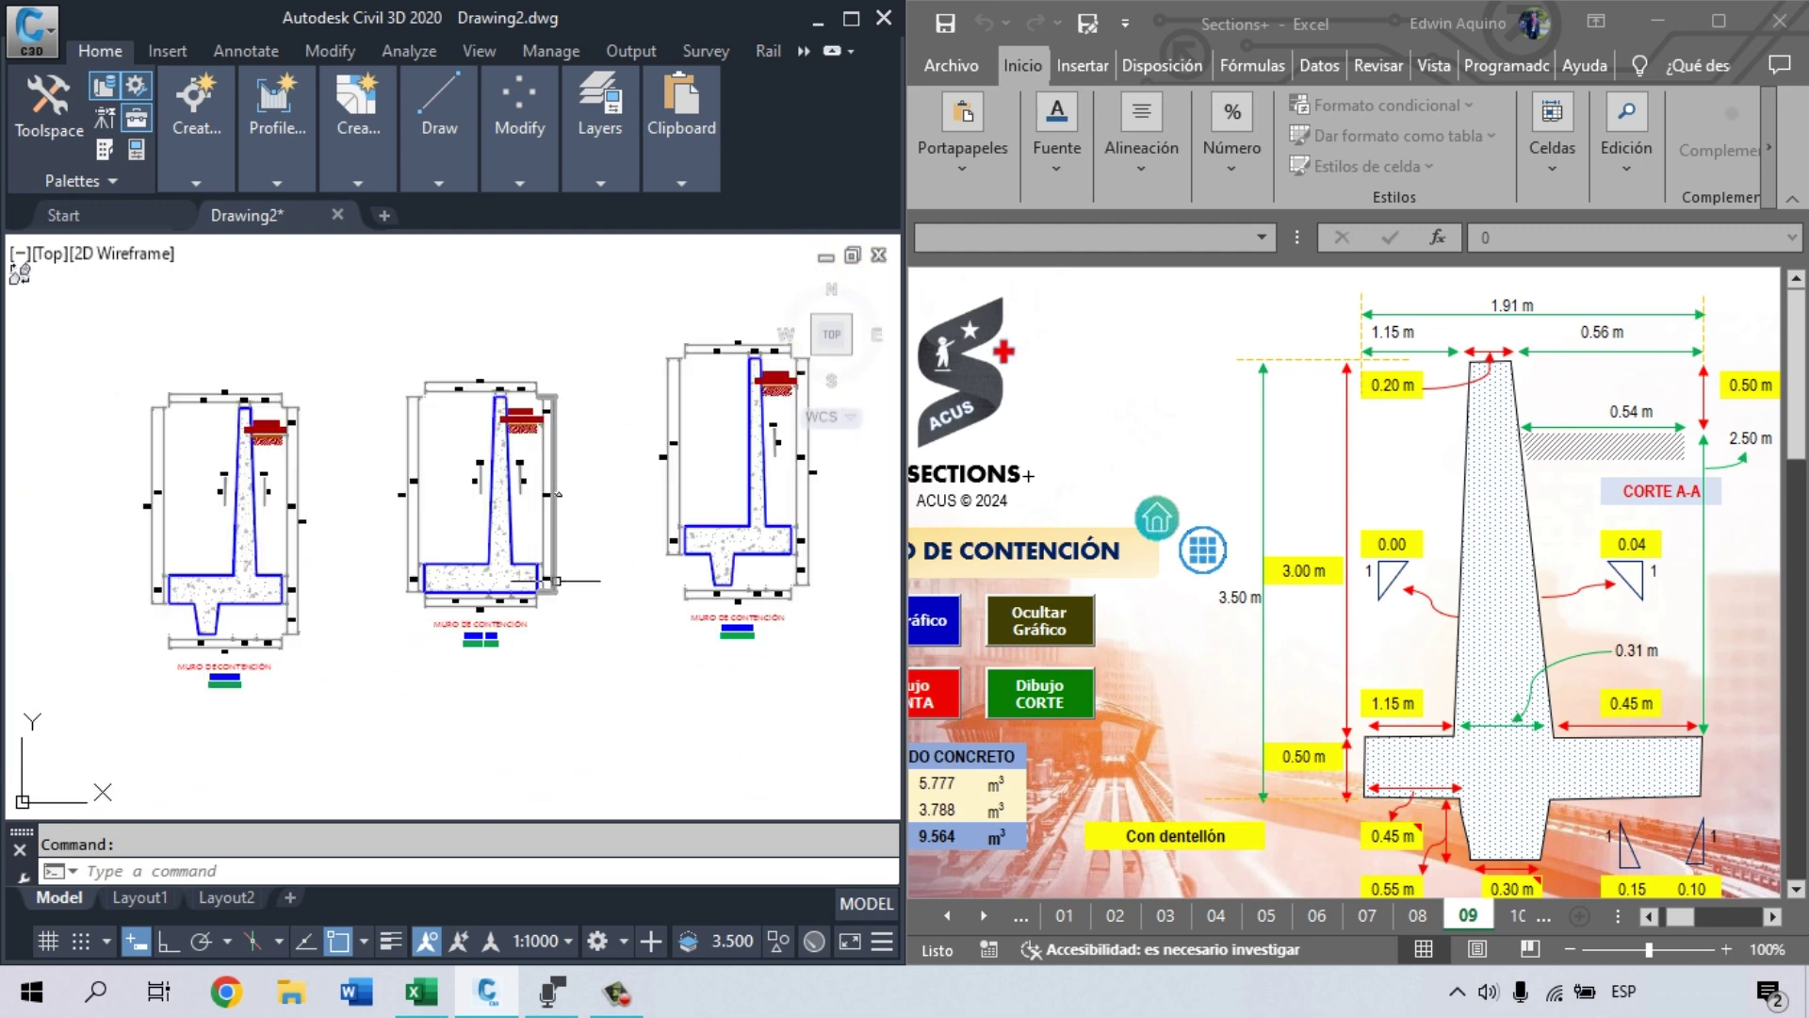